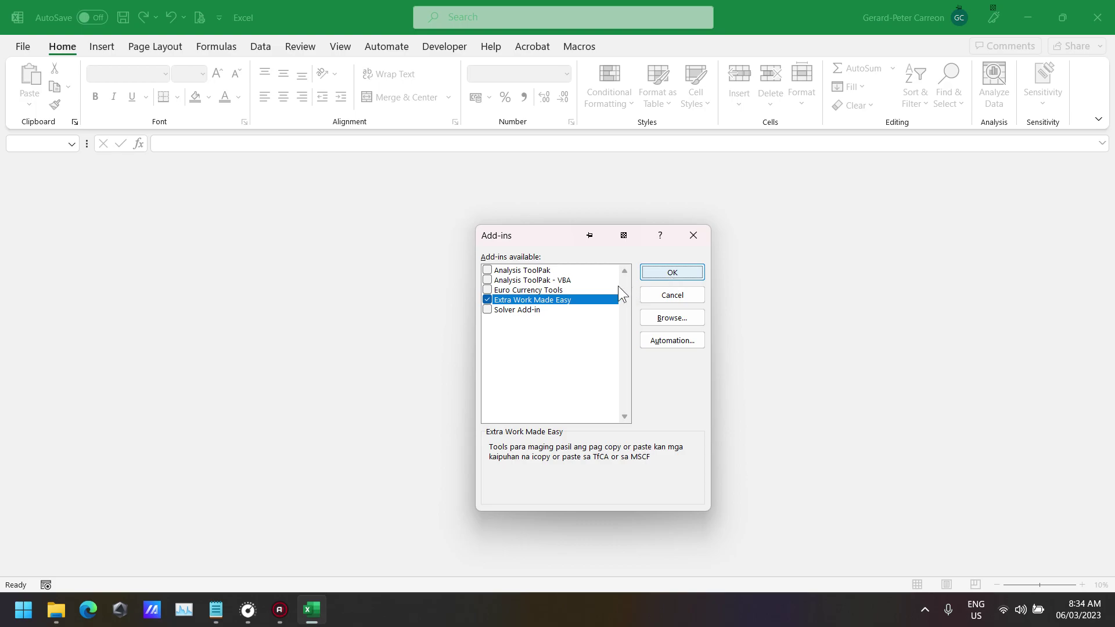
- Enable the Extra Work Made Easy add-in and display its copy and paste tools, closing the program when finished
{"action": "left_click", "coordinate": [688, 273]}
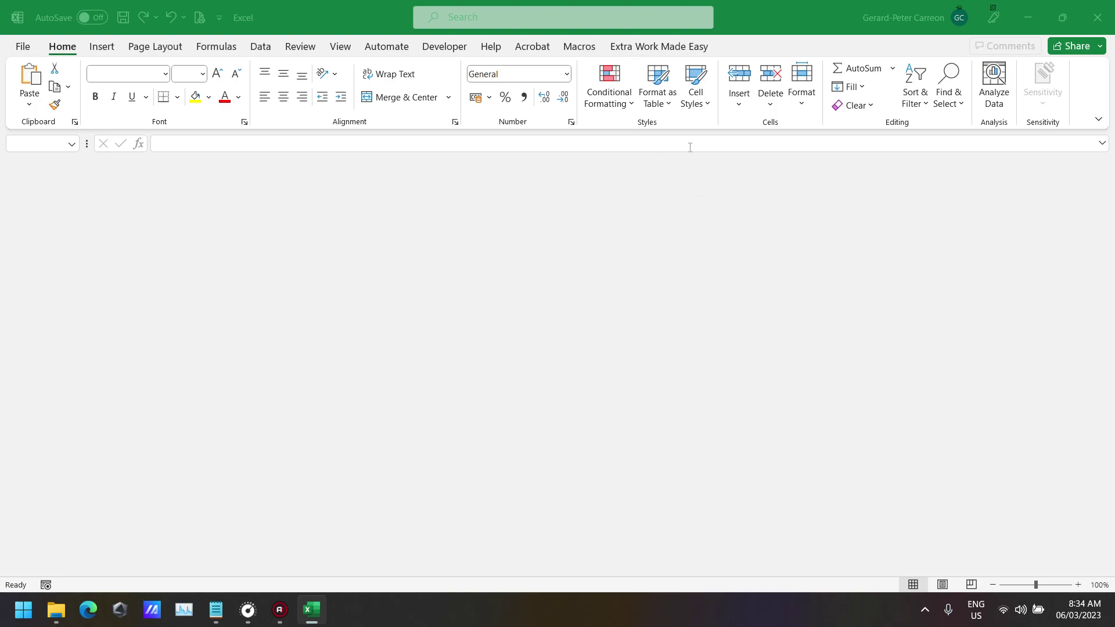
{"action": "left_click", "coordinate": [644, 46]}
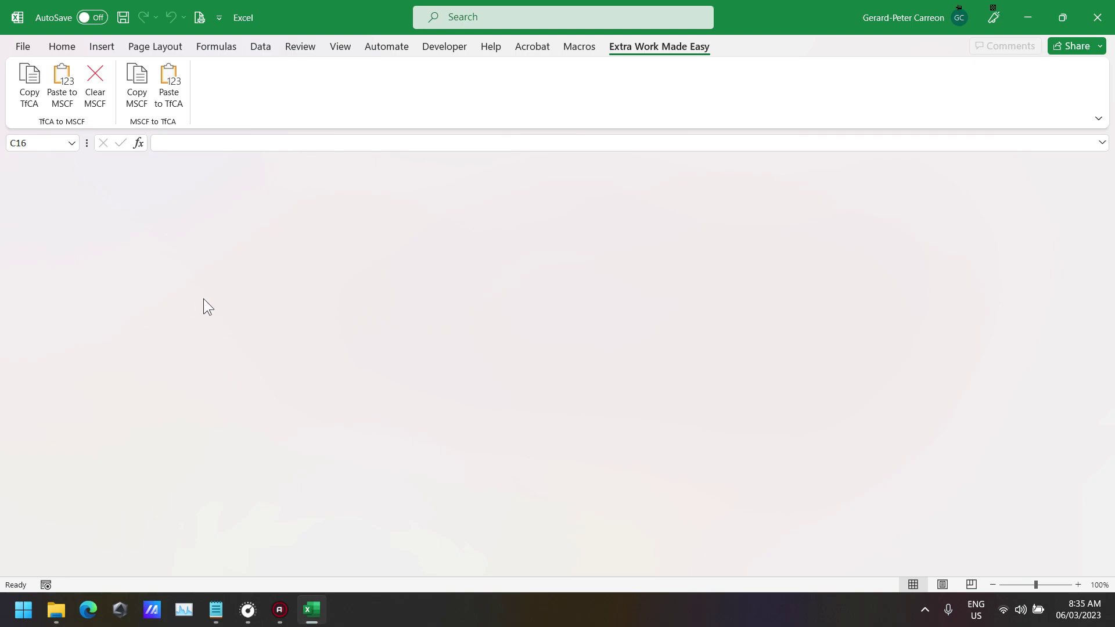
{"action": "left_click", "coordinate": [1095, 22]}
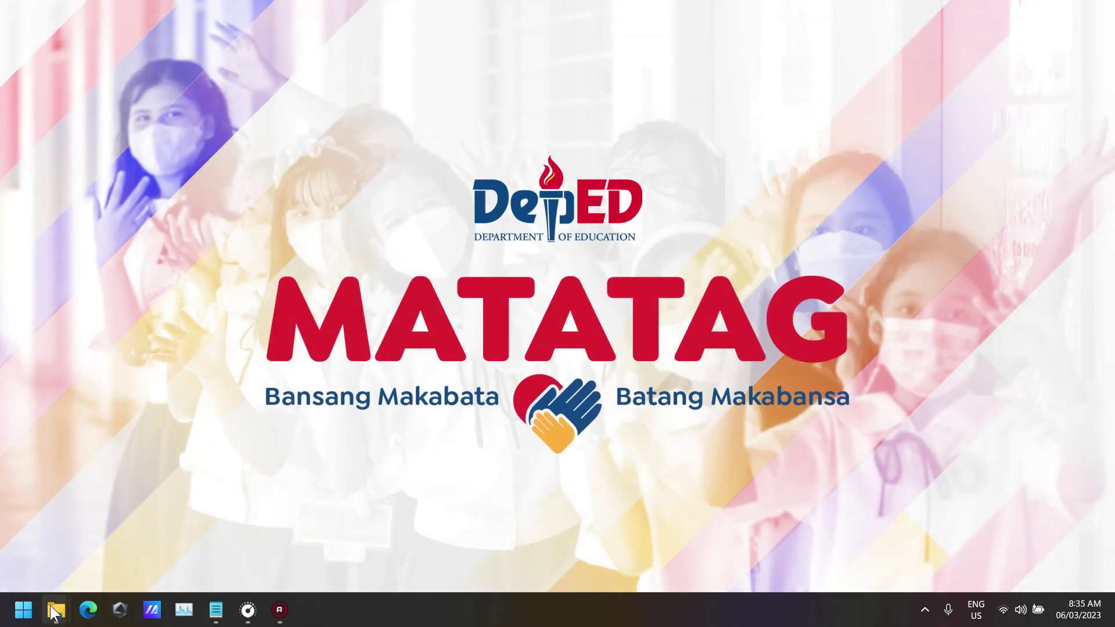
- Open the MSCF.xlsb workbook from the Extra Work Made Easy folder in File Explorer
{"action": "mouse_move", "coordinate": [54, 611]}
{"action": "left_click", "coordinate": [82, 559]}
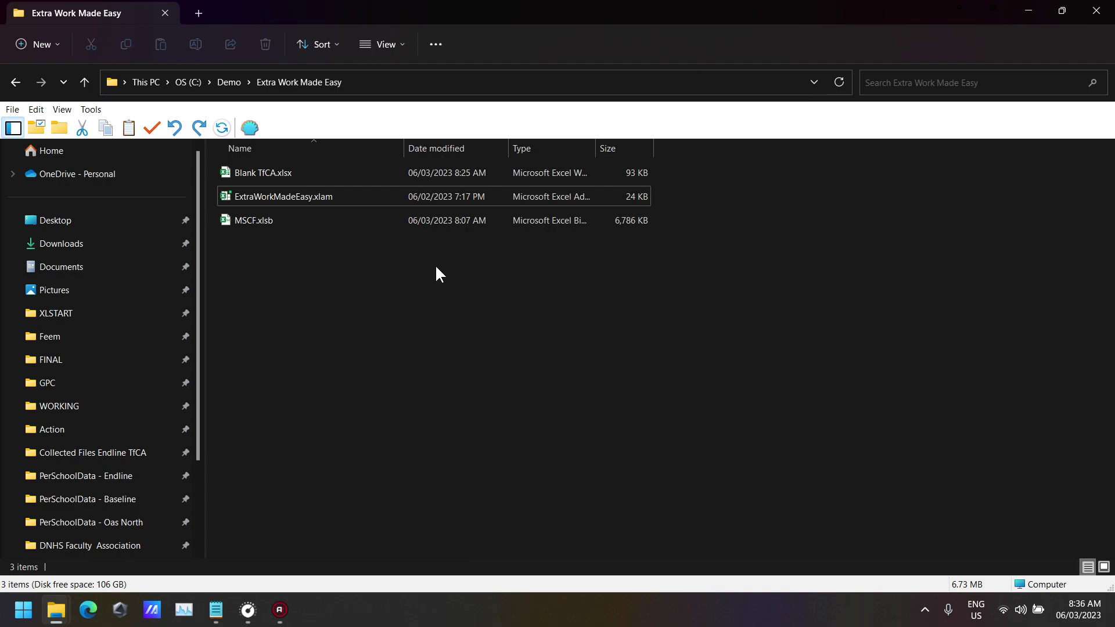
{"action": "double_click", "coordinate": [271, 223]}
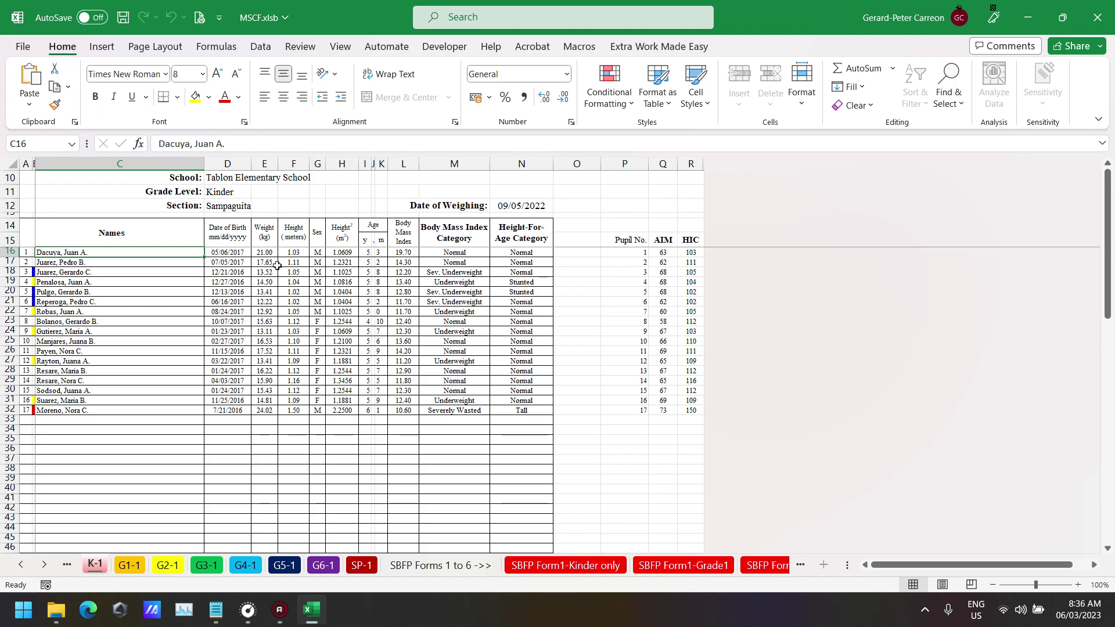
- View the School Consolidated Data sheet of MSCF.xlsb and return to sheet K-1
{"action": "left_click", "coordinate": [21, 565]}
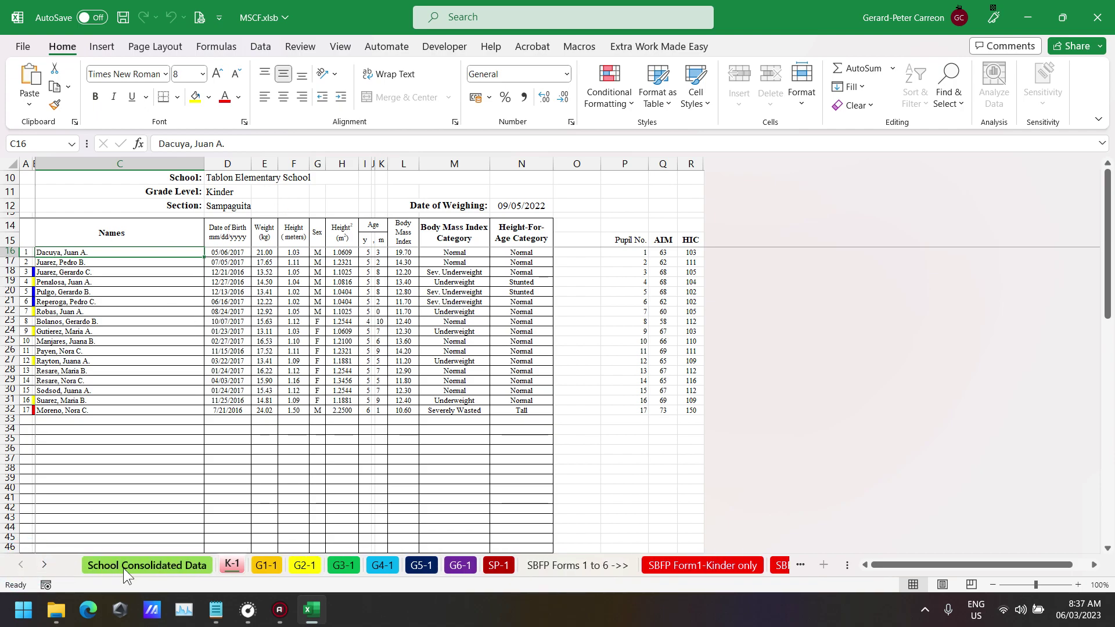
{"action": "left_click", "coordinate": [123, 566]}
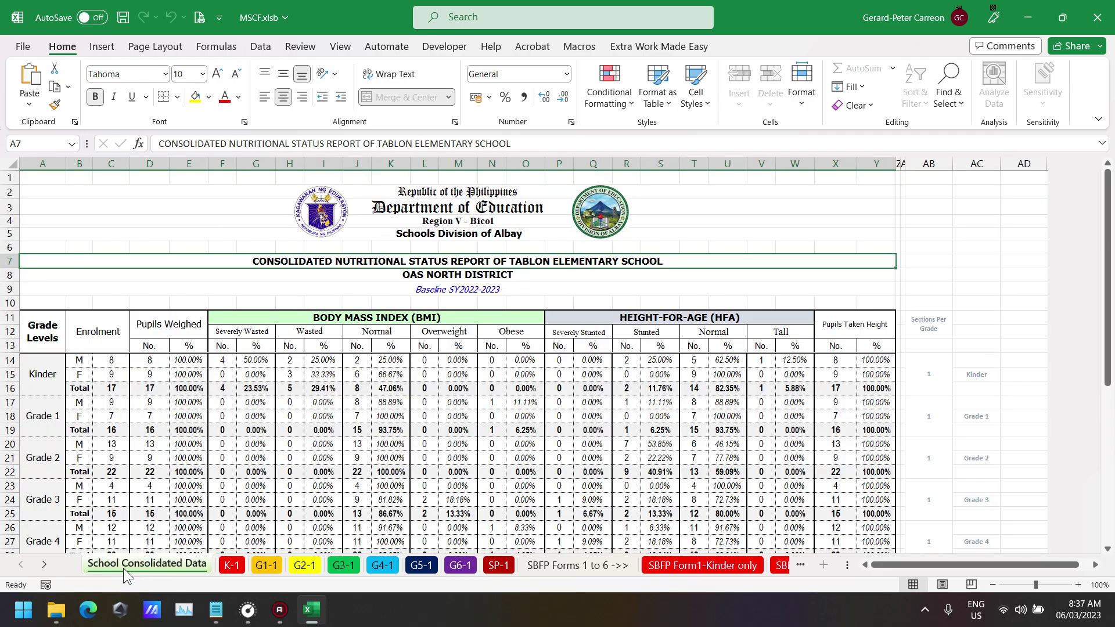
{"action": "left_click", "coordinate": [233, 563]}
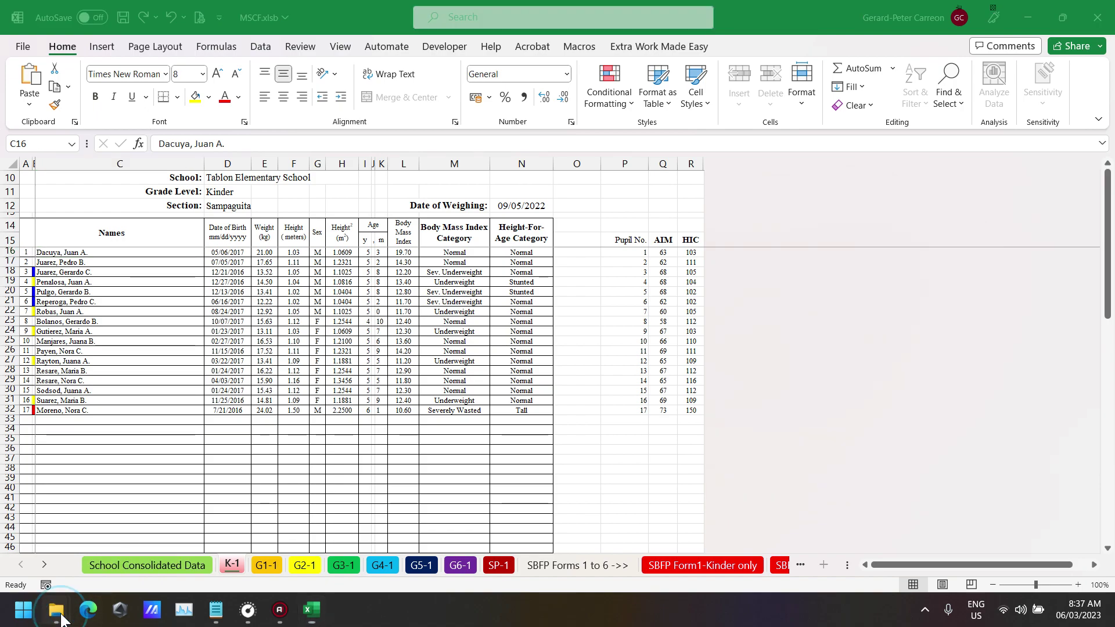
- Open the Blank TfCA.xlsx workbook from the Extra Work Made Easy folder in File Explorer
{"action": "mouse_move", "coordinate": [61, 611]}
{"action": "left_click", "coordinate": [93, 537]}
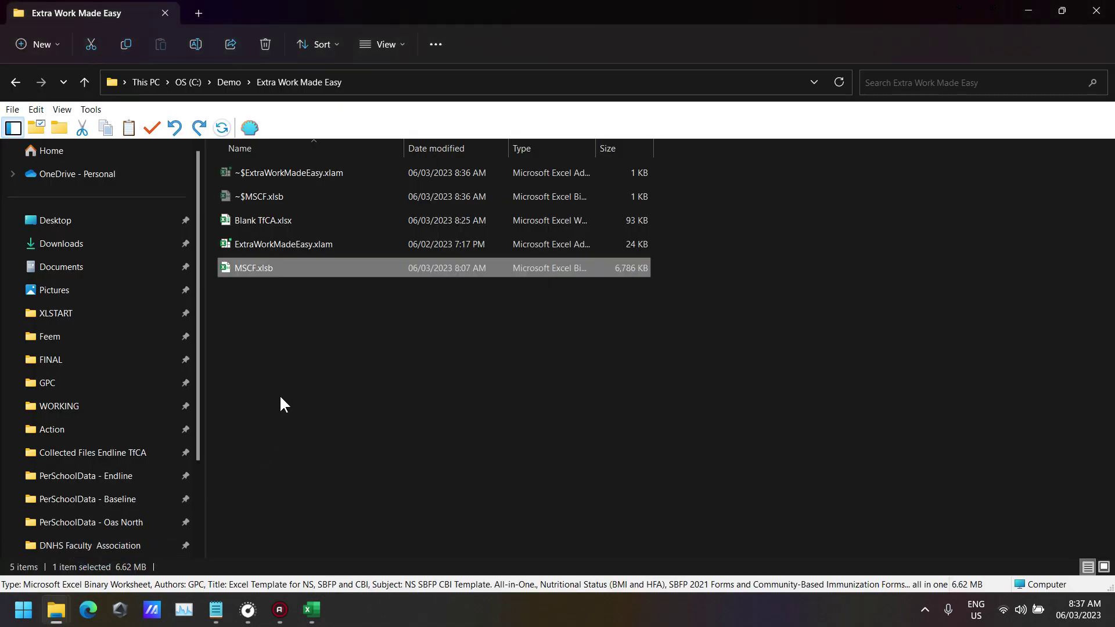
{"action": "double_click", "coordinate": [302, 220]}
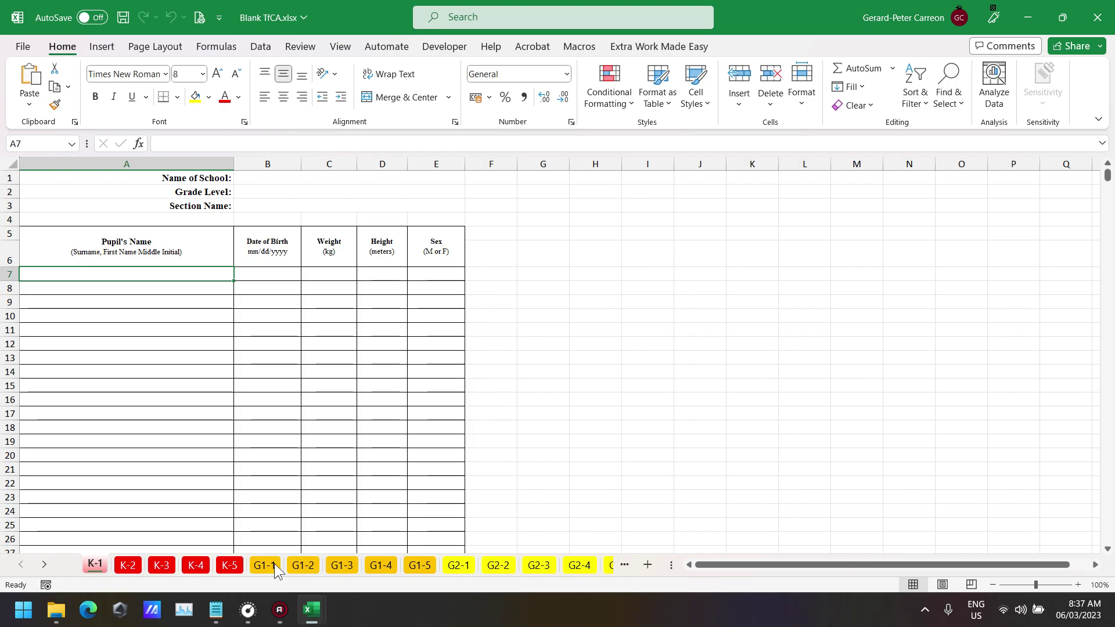
- Examine which class sheets Blank TfCA.xlsx contains, from K-1 through SP-5, and return to sheet K-1
{"action": "left_click", "coordinate": [45, 568]}
{"action": "left_click", "coordinate": [45, 568]}
{"action": "left_click", "coordinate": [45, 568]}
{"action": "left_click", "coordinate": [45, 568]}
{"action": "left_click", "coordinate": [45, 568]}
{"action": "left_click", "coordinate": [45, 568]}
{"action": "left_click", "coordinate": [45, 565]}
{"action": "left_click", "coordinate": [45, 566]}
{"action": "left_click", "coordinate": [45, 565]}
{"action": "left_click", "coordinate": [45, 565]}
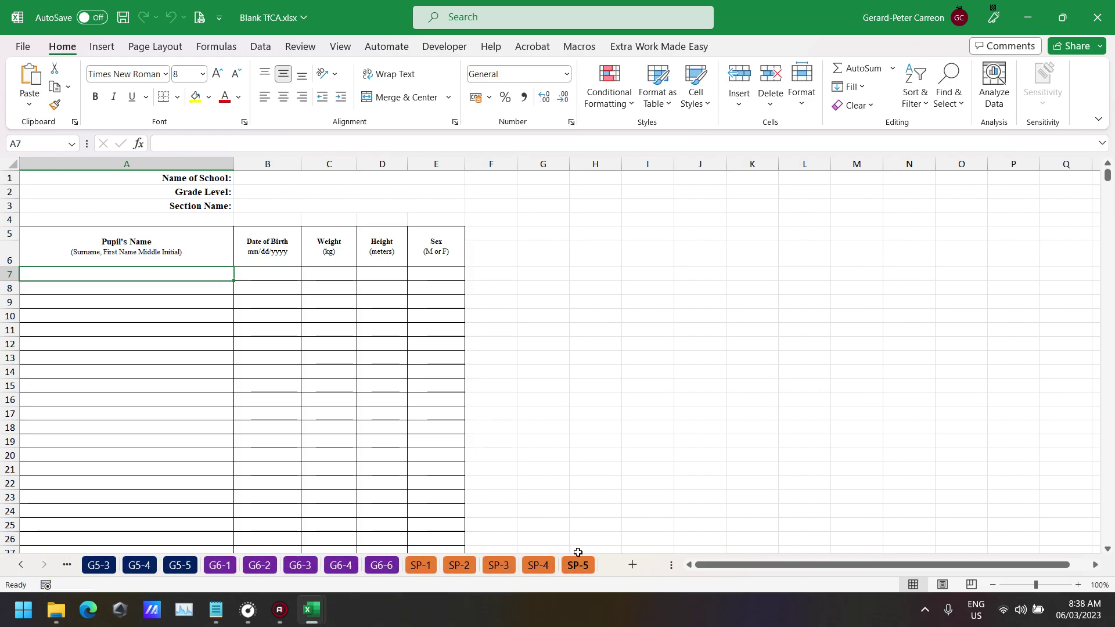
{"action": "left_click", "coordinate": [21, 565], "text": "ctrl"}
{"action": "key", "text": "ctrl+Page_Down"}
{"action": "key", "text": "ctrl+Page_Down"}
{"action": "key", "text": "ctrl+Page_Down"}
{"action": "key", "text": "ctrl+Page_Down"}
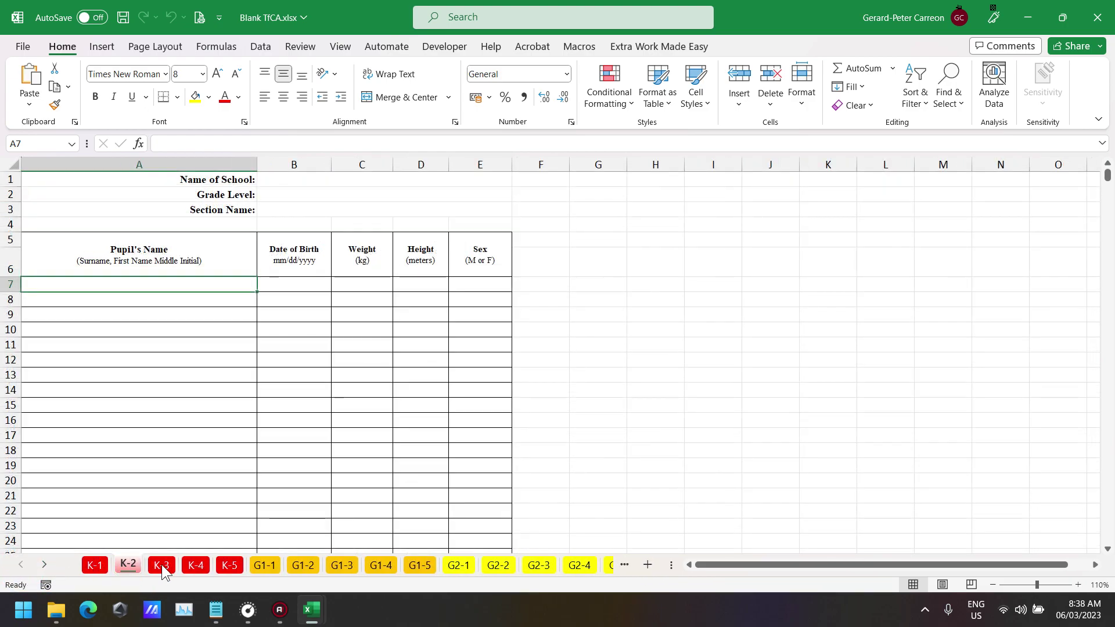
{"action": "left_click", "coordinate": [95, 566]}
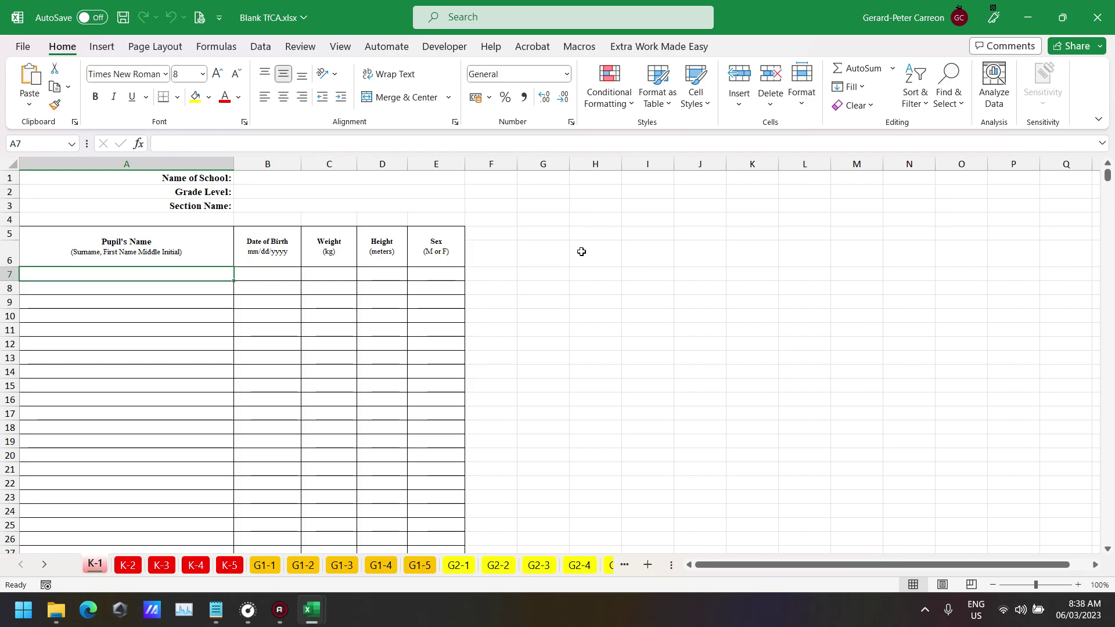
- Reduce the Blank TfCA.xlsx window and place it beside the pupil table of MSCF.xlsb
{"action": "left_click", "coordinate": [1063, 17]}
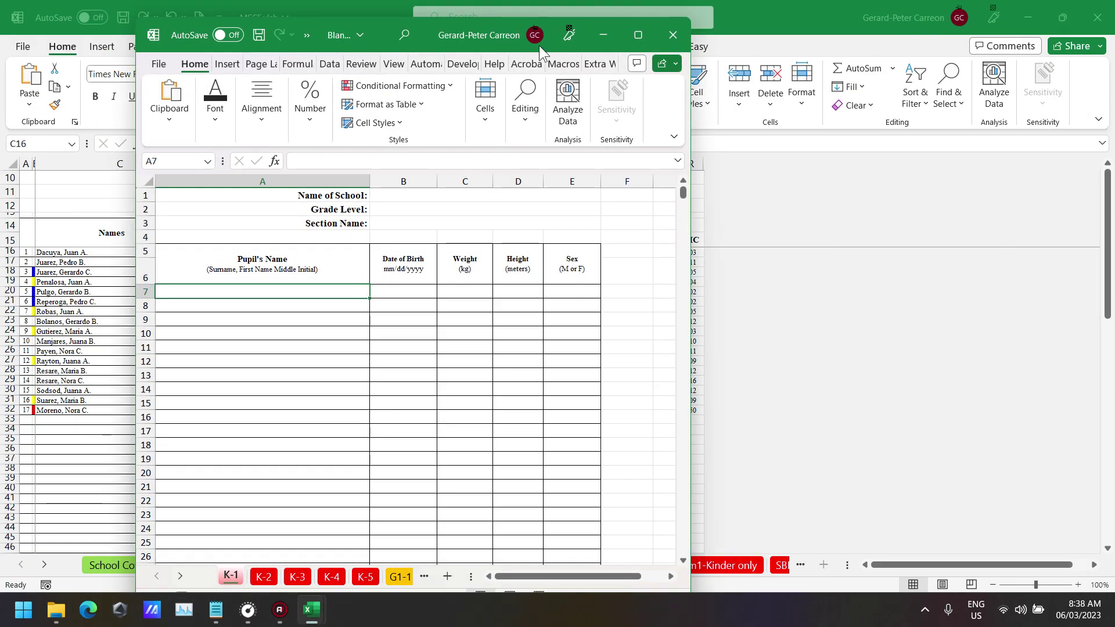
{"action": "left_click_drag", "start_coordinate": [384, 28], "coordinate": [805, 30]}
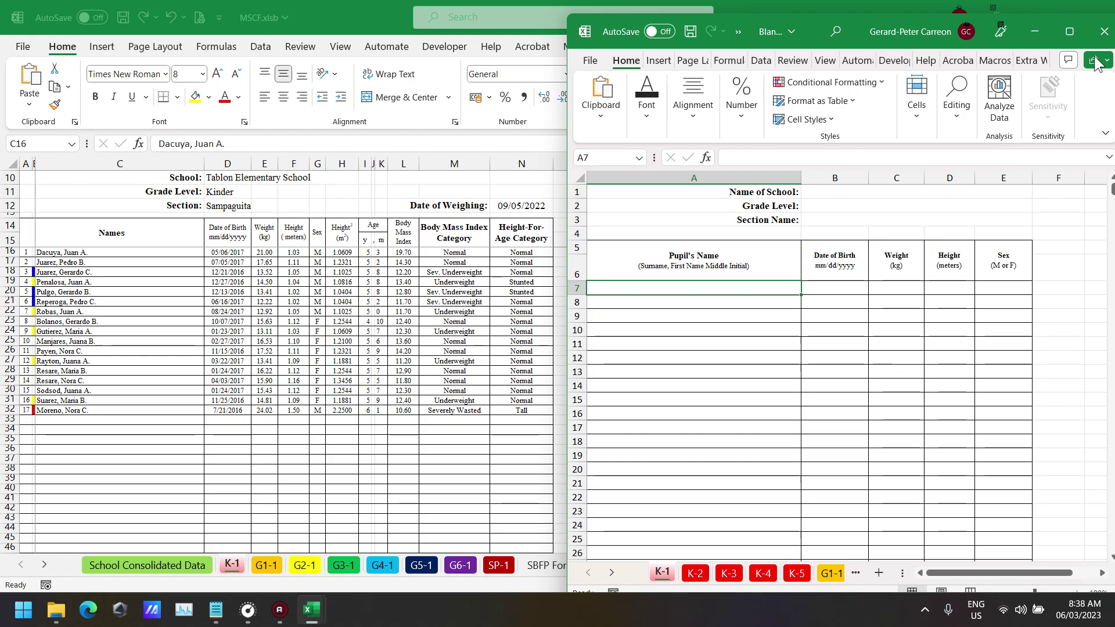
{"action": "left_click", "coordinate": [1069, 31]}
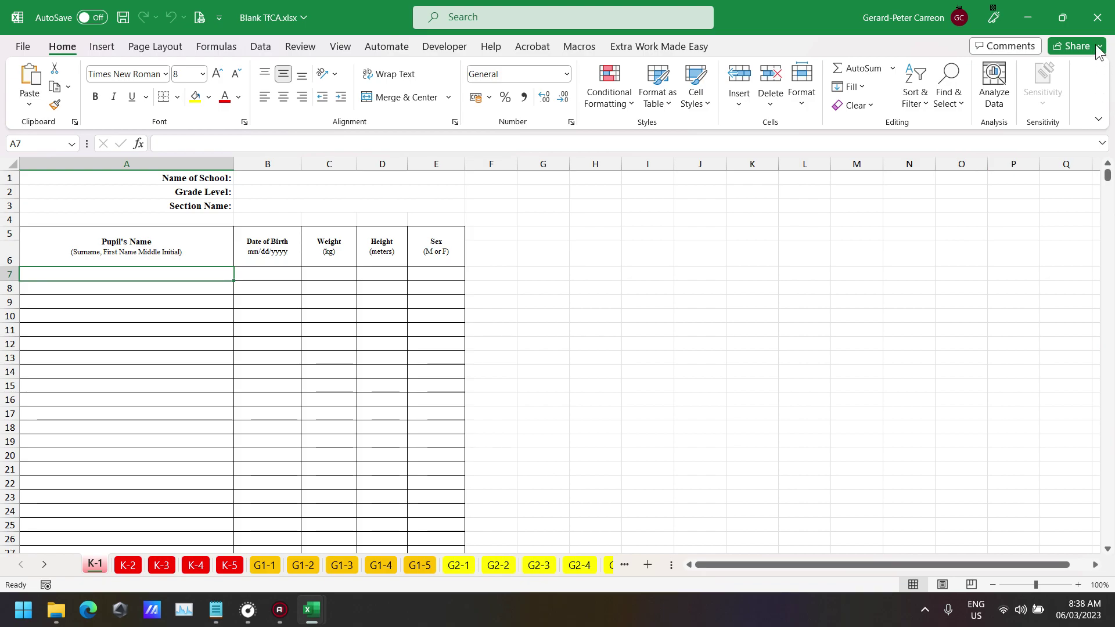
{"action": "mouse_move", "coordinate": [1060, 18]}
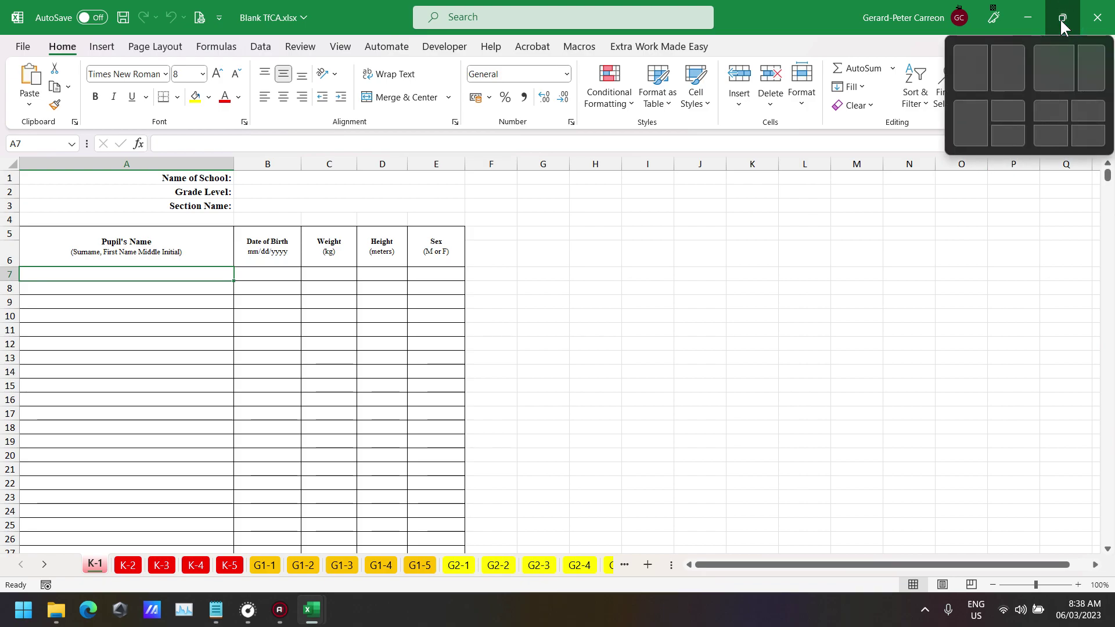
{"action": "left_click", "coordinate": [1008, 68]}
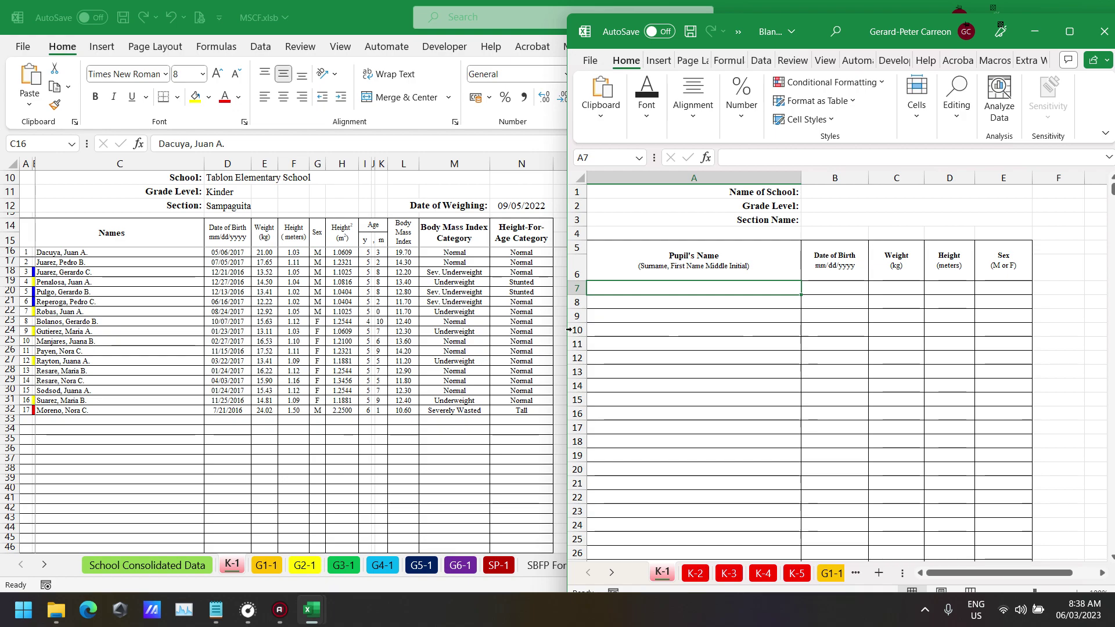
- Copy the pupils' names, birth dates, weights, heights and sex in C16:G32 of the MSCF.xlsb sheet K-1
{"action": "left_click", "coordinate": [87, 255]}
{"action": "left_click", "coordinate": [92, 292]}
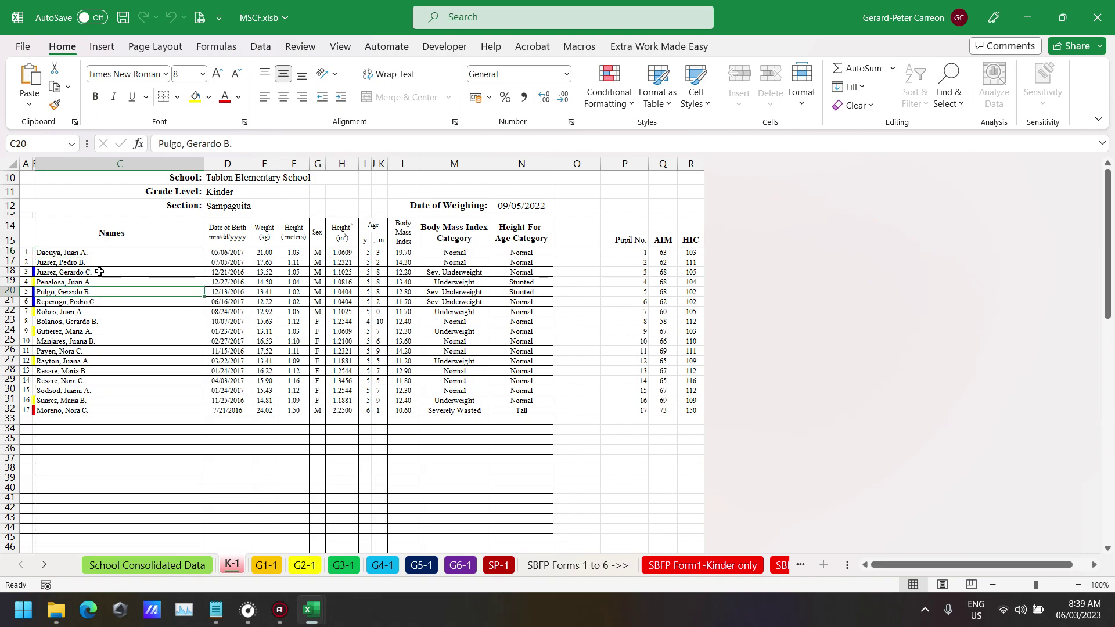
{"action": "left_click", "coordinate": [93, 252]}
{"action": "left_click_drag", "start_coordinate": [127, 253], "coordinate": [317, 410]}
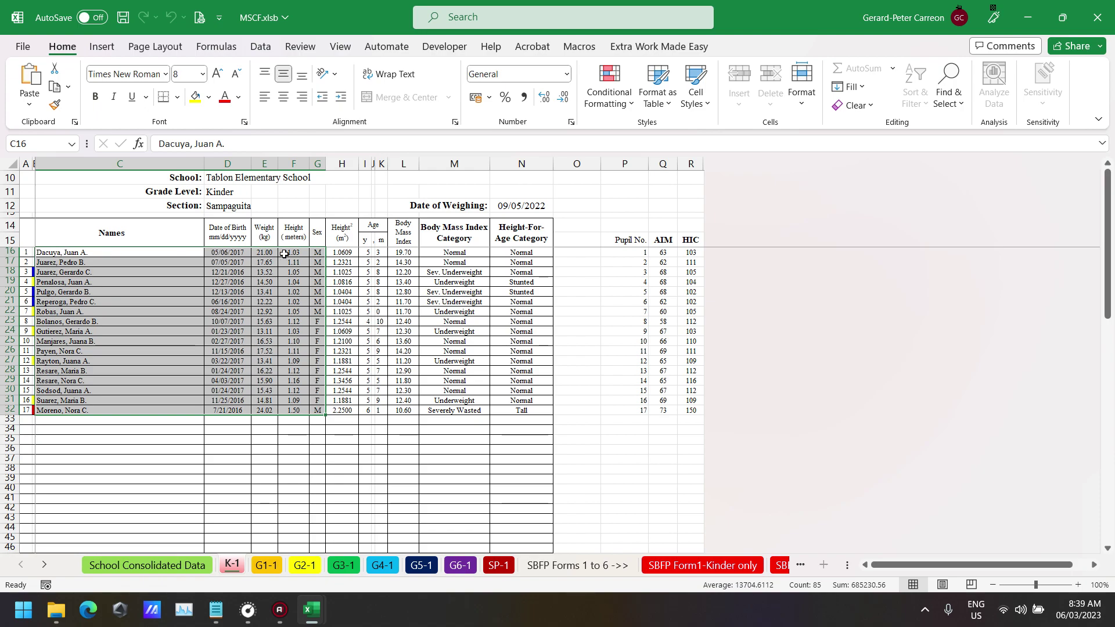
{"action": "right_click", "coordinate": [140, 252]}
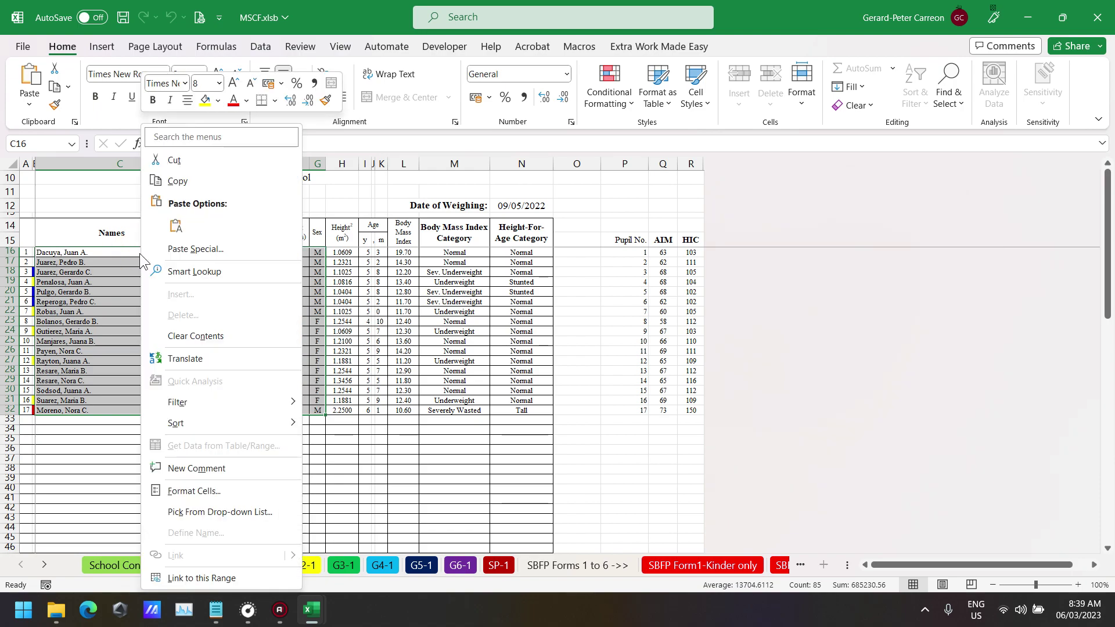
{"action": "left_click", "coordinate": [194, 182]}
- Switch to Blank TfCA.xlsx and bring up the paste options for cell A7 of sheet K-1, dismissing them without pasting
{"action": "mouse_move", "coordinate": [312, 613]}
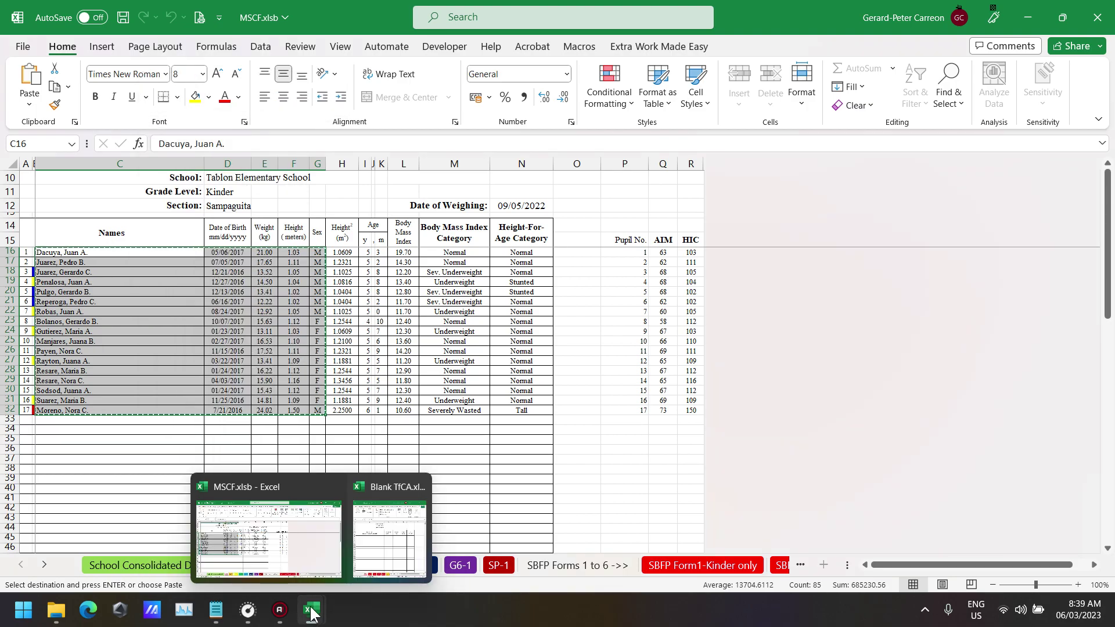
{"action": "left_click", "coordinate": [389, 538]}
{"action": "left_click", "coordinate": [627, 289]}
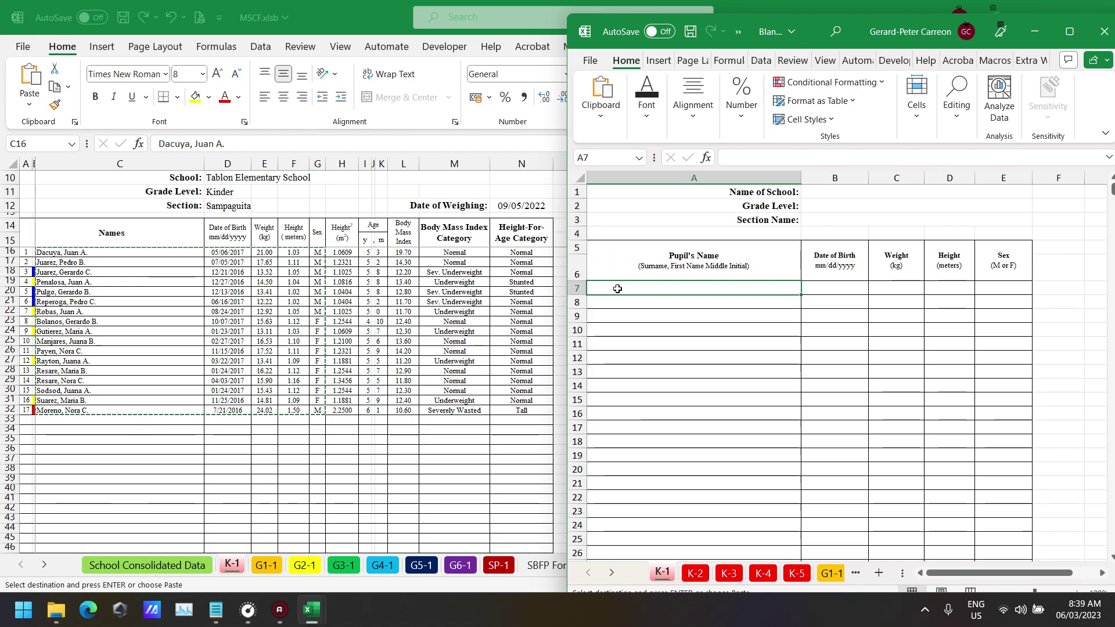
{"action": "right_click", "coordinate": [615, 289]}
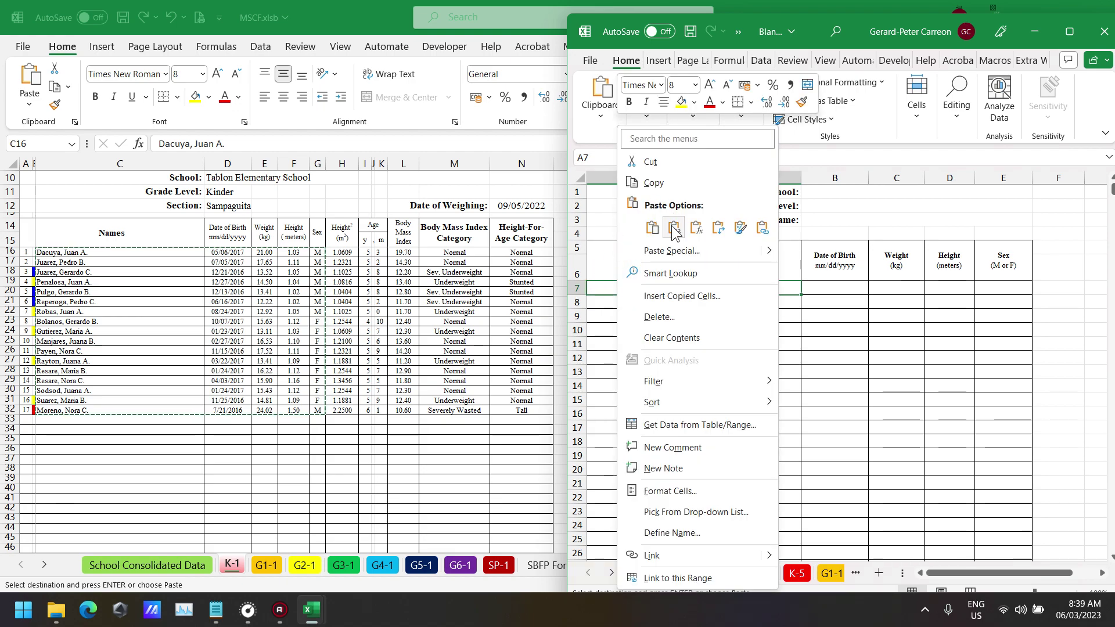
{"action": "left_click", "coordinate": [601, 291]}
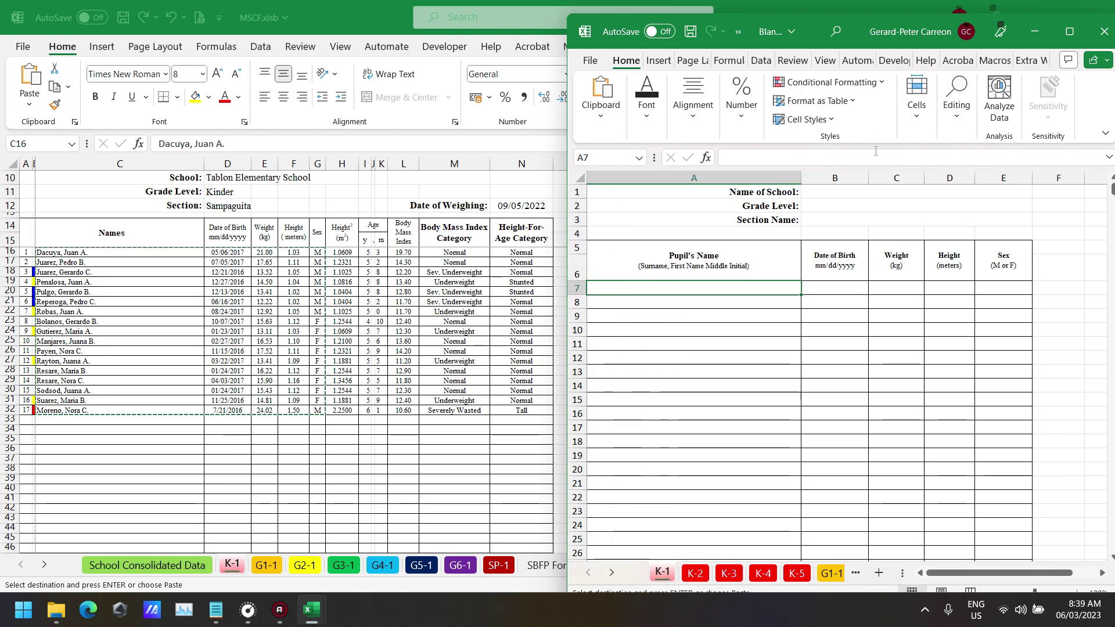
- Display the Extra Work Made Easy tools in an enlarged Blank TfCA.xlsx window and restore the window's smaller size
{"action": "left_click", "coordinate": [1072, 31]}
{"action": "left_click", "coordinate": [676, 47]}
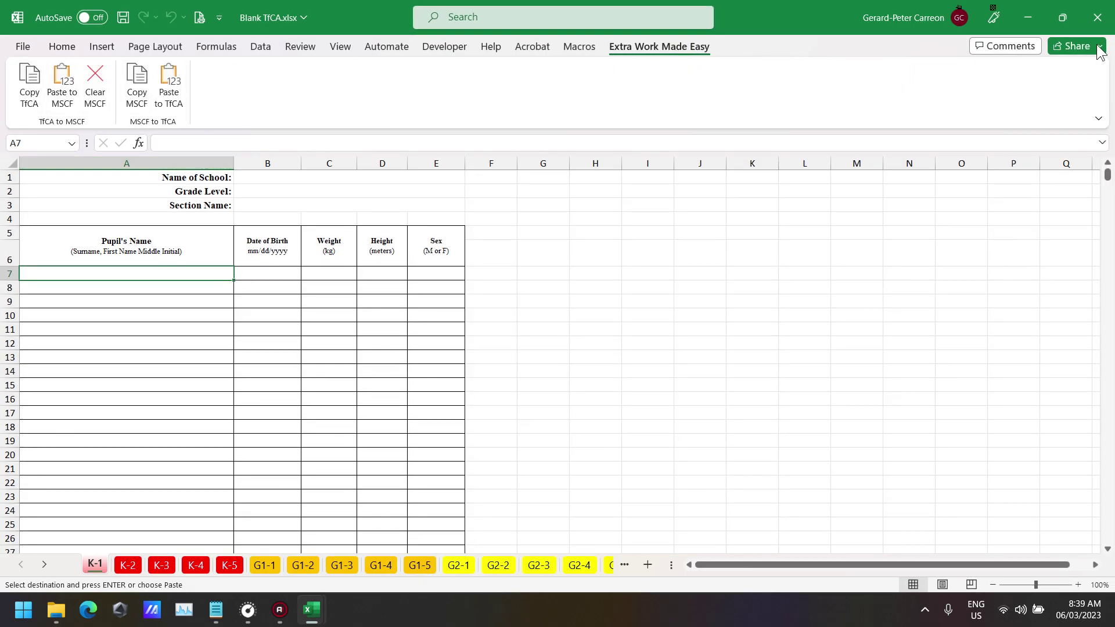
{"action": "left_click", "coordinate": [1070, 20]}
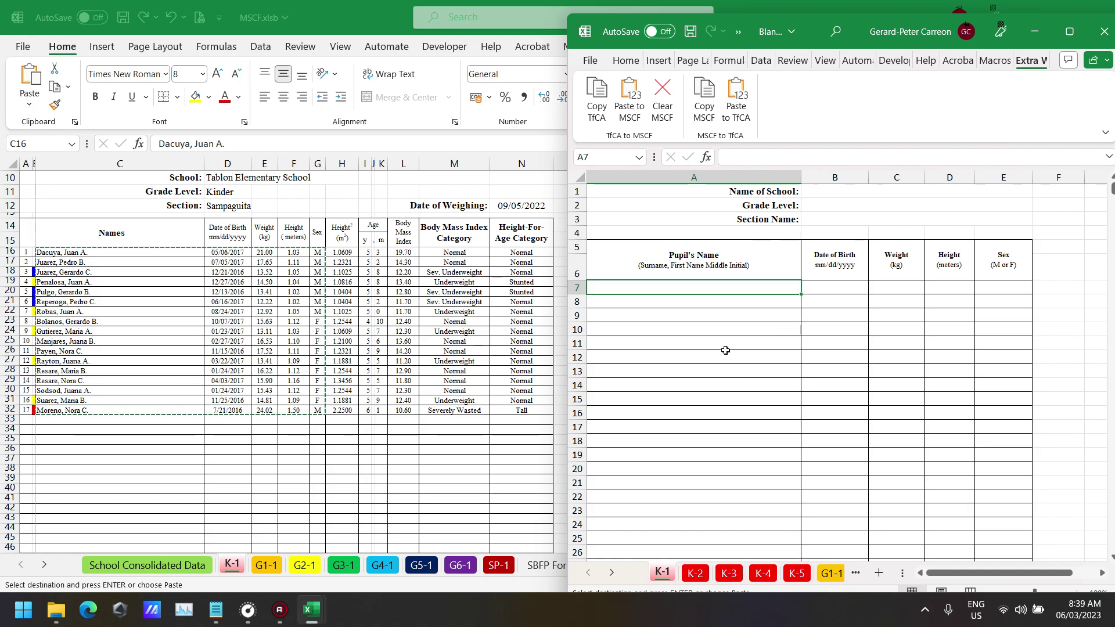
- Snap MSCF.xlsb and Blank TfCA.xlsx side by side, each filling half of the screen
{"action": "left_click", "coordinate": [336, 9]}
{"action": "mouse_move", "coordinate": [1063, 21]}
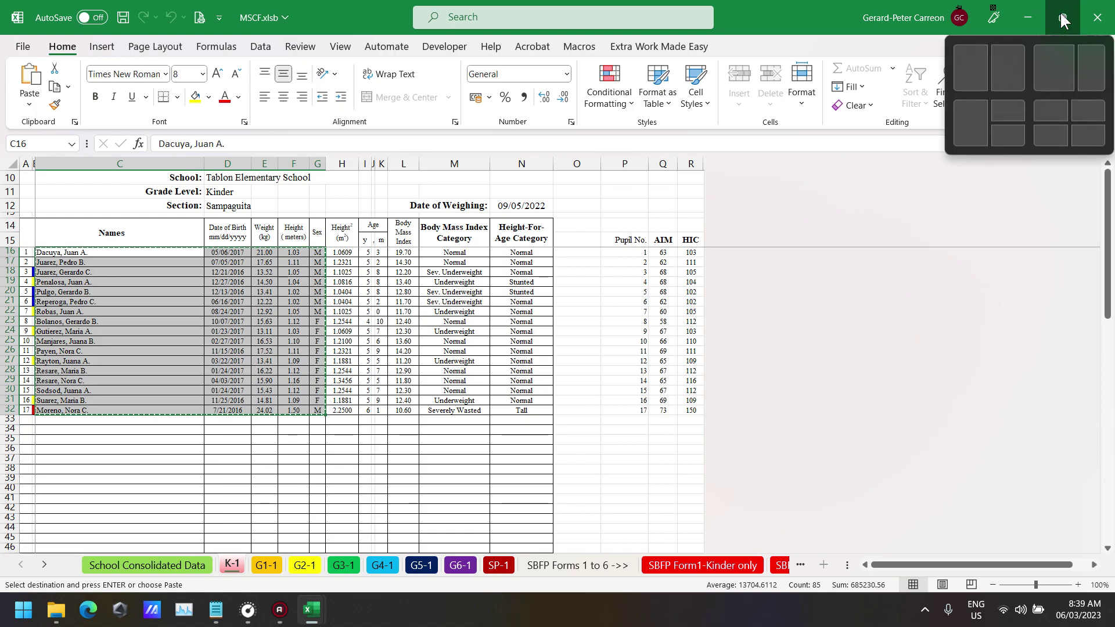
{"action": "left_click", "coordinate": [1063, 18]}
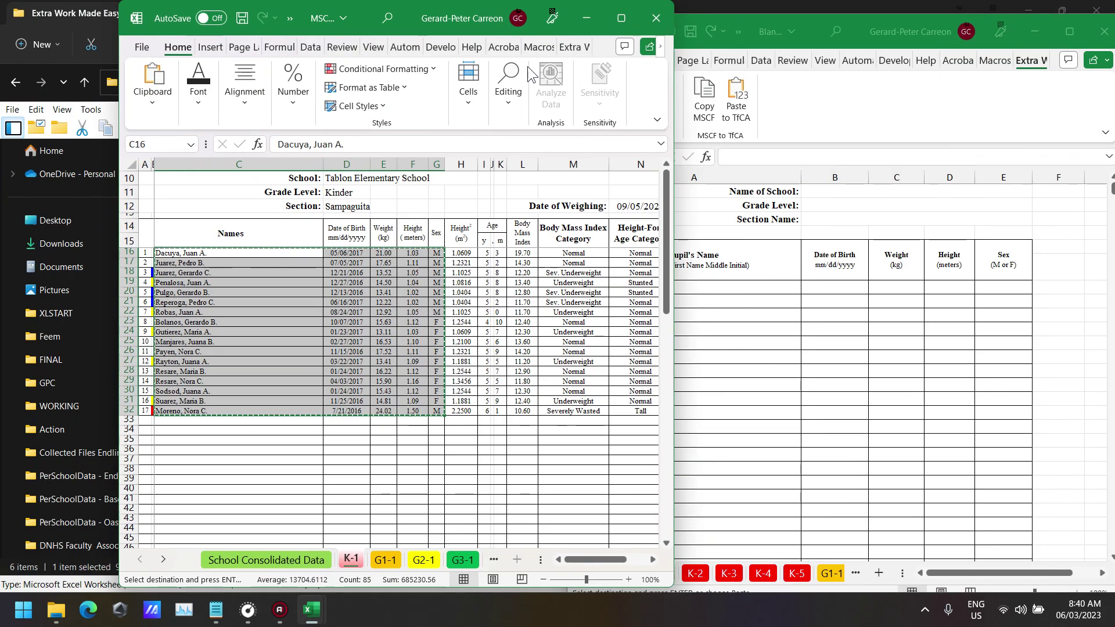
{"action": "left_click_drag", "start_coordinate": [403, 8], "coordinate": [414, 44]}
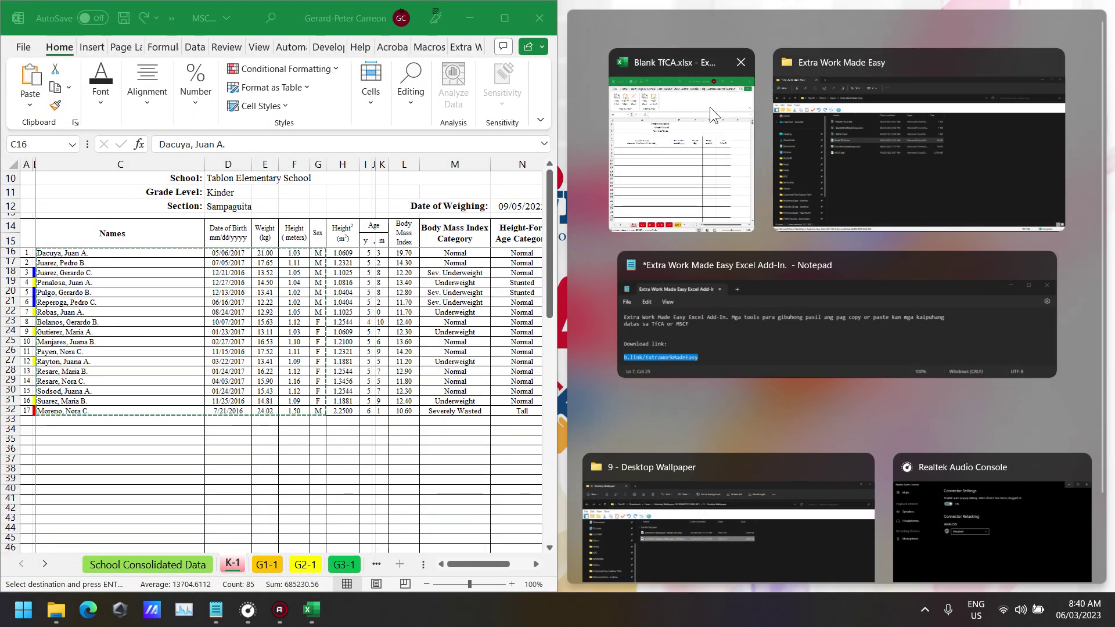
{"action": "left_click", "coordinate": [684, 123]}
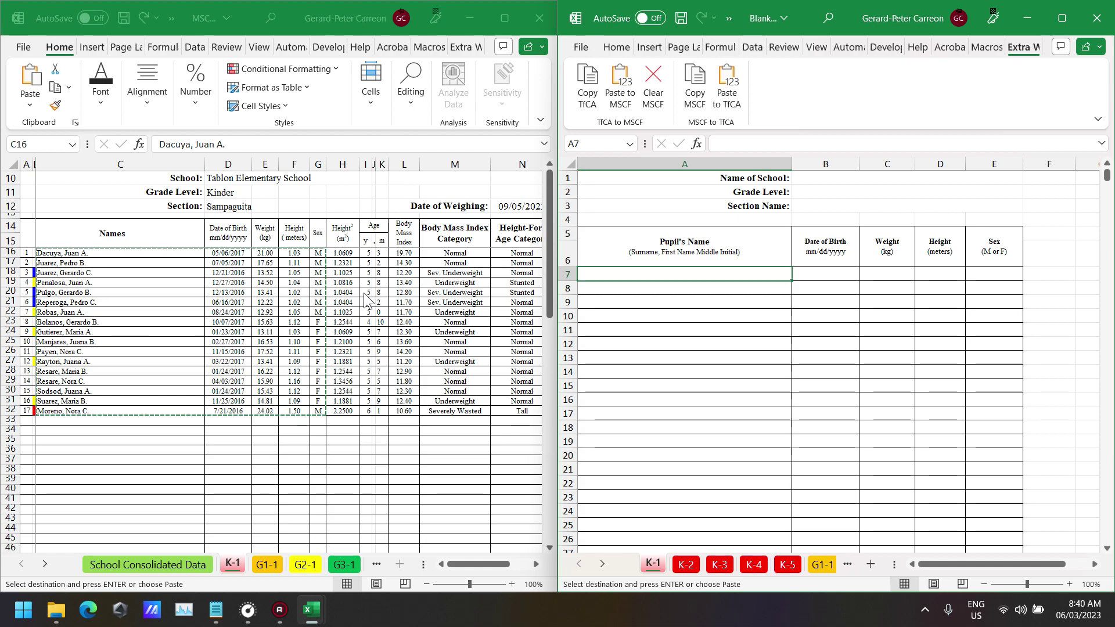
- Copy the pupil data from C16 of MSCF.xlsb sheet K-1 with Copy MSCF, and paste it at A7 of Blank TfCA.xlsx with Paste to TfCA
{"action": "left_click", "coordinate": [445, 56]}
{"action": "left_click", "coordinate": [464, 47]}
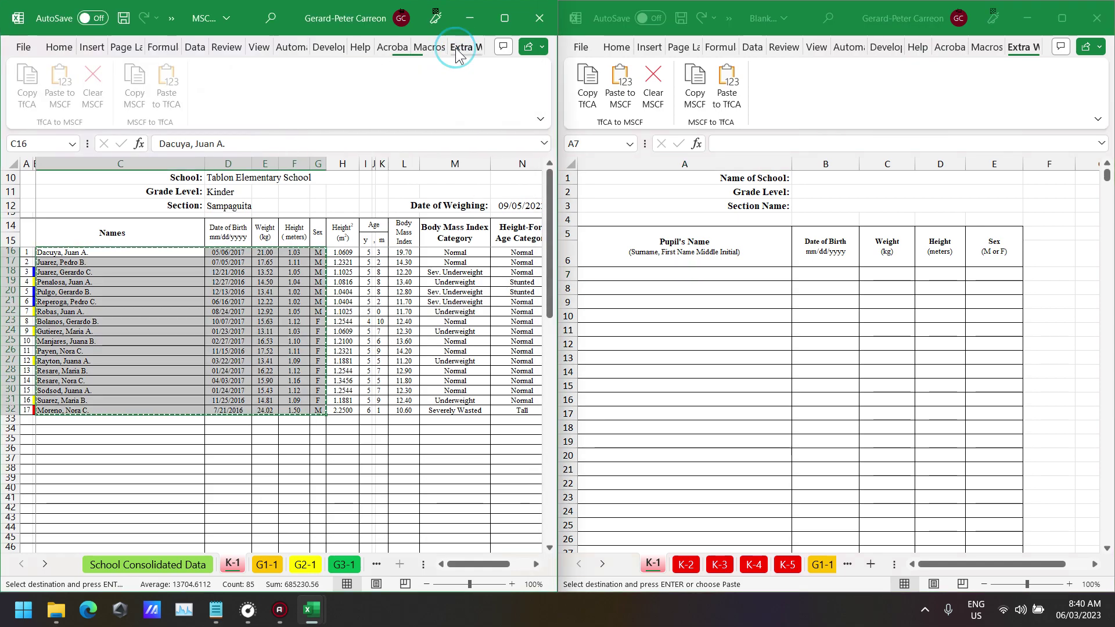
{"action": "left_click", "coordinate": [62, 252]}
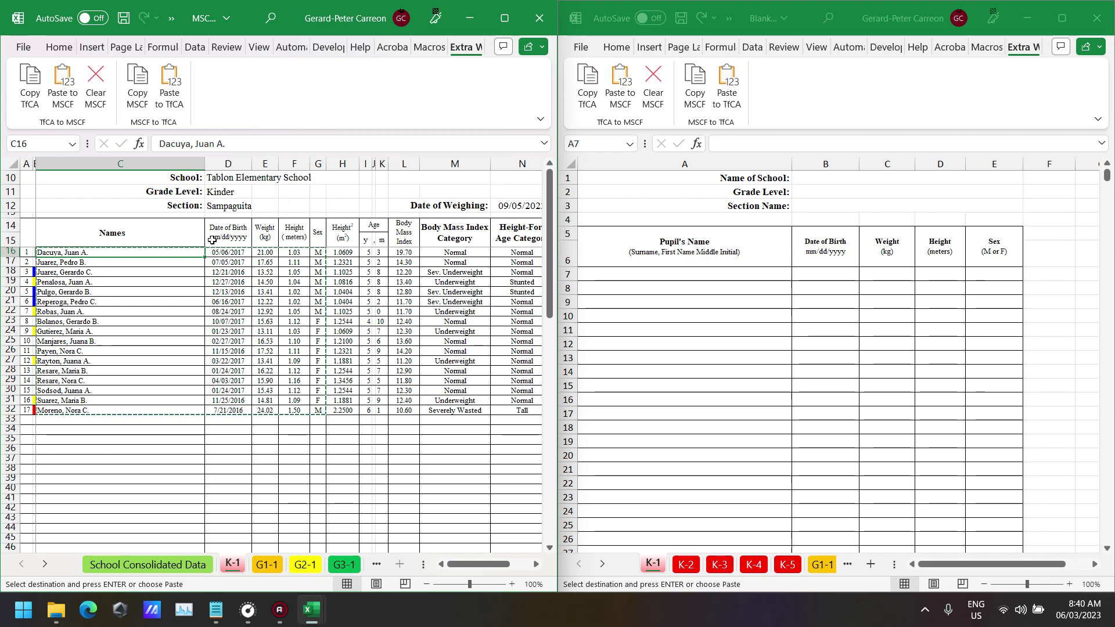
{"action": "left_click", "coordinate": [137, 85]}
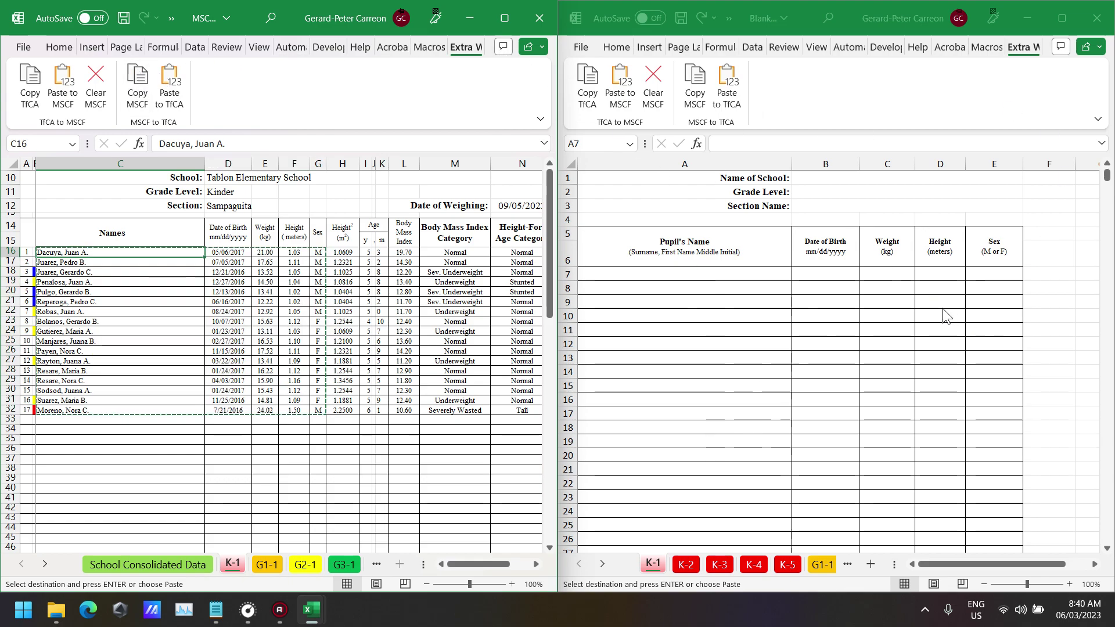
{"action": "left_click", "coordinate": [731, 82]}
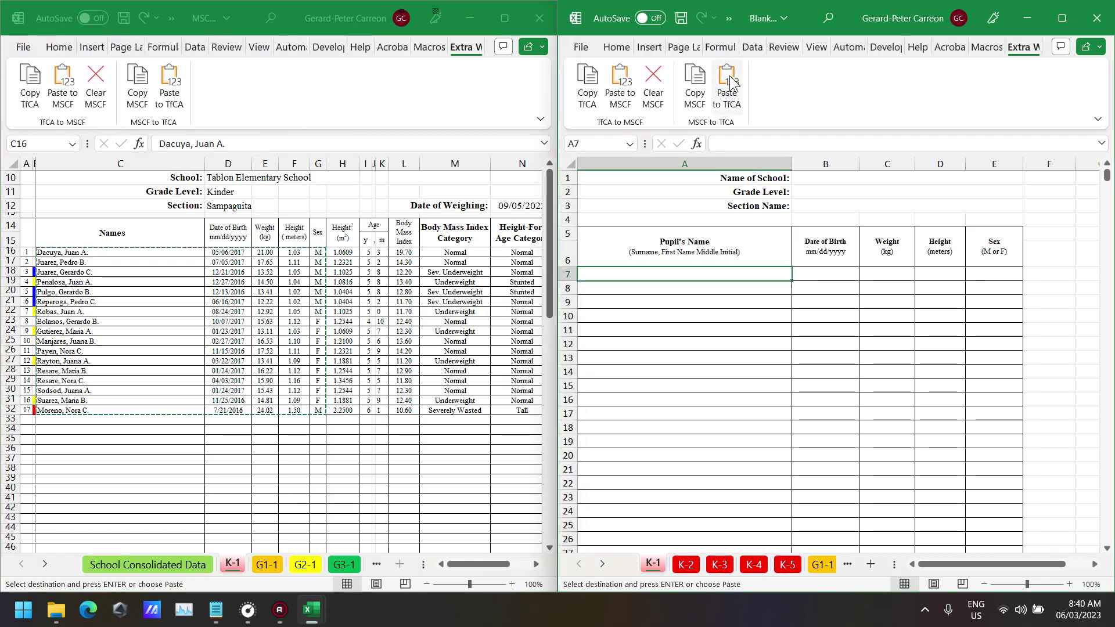
{"action": "left_click", "coordinate": [731, 81]}
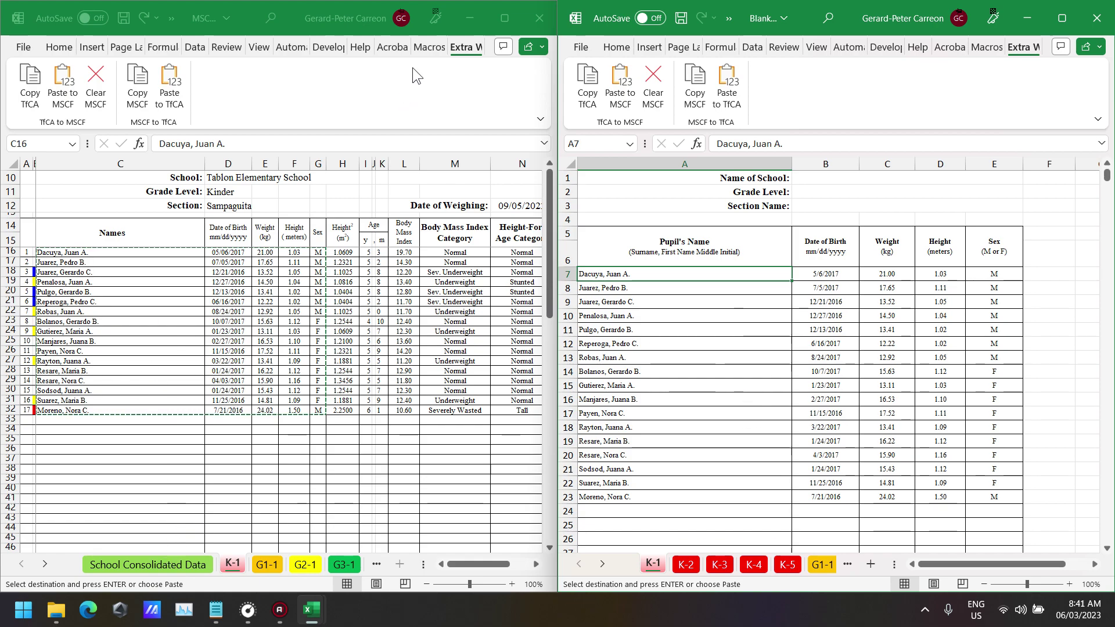
- Look through the grade-level sheets of MSCF.xlsb and Blank TfCA.xlsx, and return to sheet K-1 of Blank TfCA.xlsx
{"action": "left_click", "coordinate": [45, 564]}
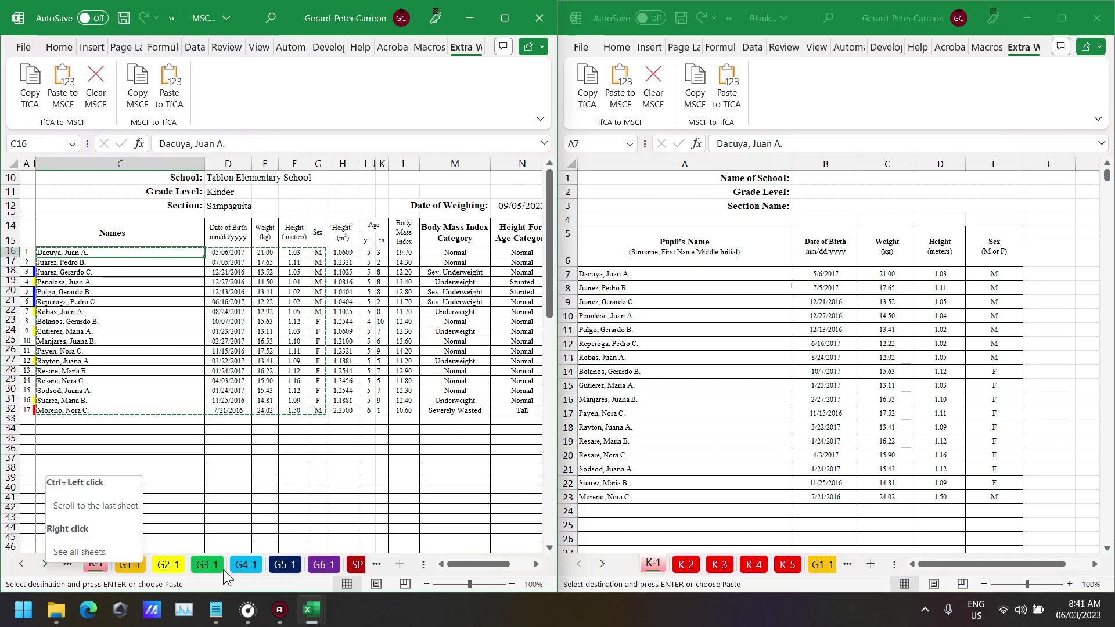
{"action": "left_click", "coordinate": [20, 569]}
{"action": "left_click", "coordinate": [20, 568]}
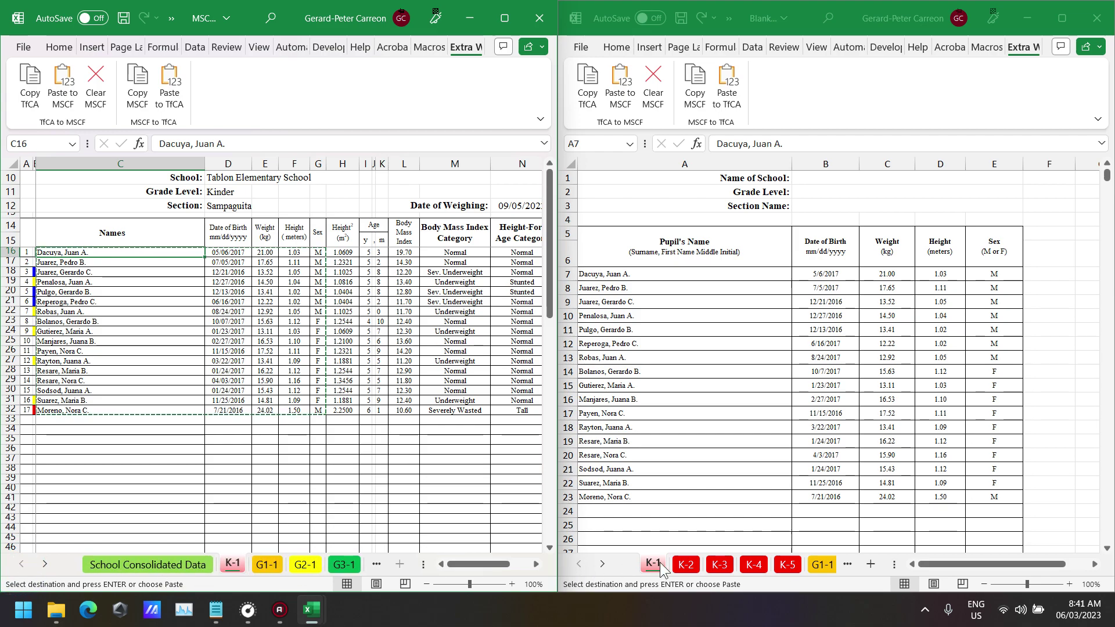
{"action": "left_click", "coordinate": [816, 572]}
{"action": "left_click", "coordinate": [603, 564]}
{"action": "left_click", "coordinate": [602, 564]}
{"action": "left_click", "coordinate": [603, 564]}
{"action": "left_click", "coordinate": [602, 565]}
{"action": "left_click", "coordinate": [602, 564]}
{"action": "left_click", "coordinate": [602, 564]}
{"action": "left_click", "coordinate": [603, 564]}
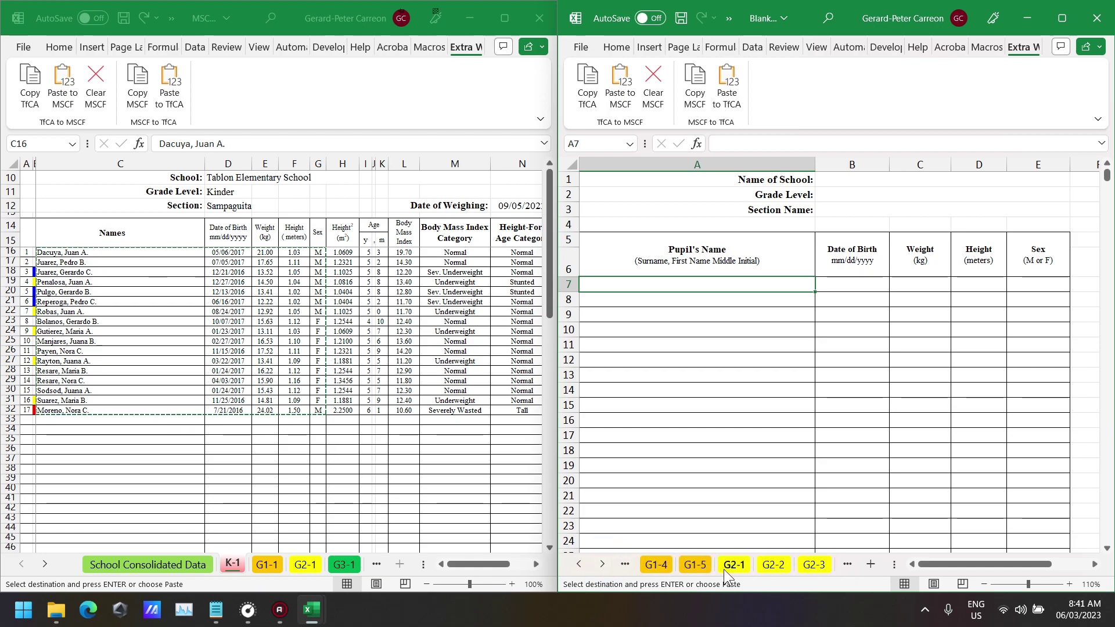
{"action": "left_click", "coordinate": [581, 565]}
{"action": "left_click", "coordinate": [580, 566]}
{"action": "left_click", "coordinate": [580, 566]}
{"action": "left_click", "coordinate": [580, 565]}
{"action": "left_click", "coordinate": [580, 566]}
{"action": "left_click", "coordinate": [581, 565]}
{"action": "left_click", "coordinate": [581, 565]}
{"action": "left_click", "coordinate": [580, 566]}
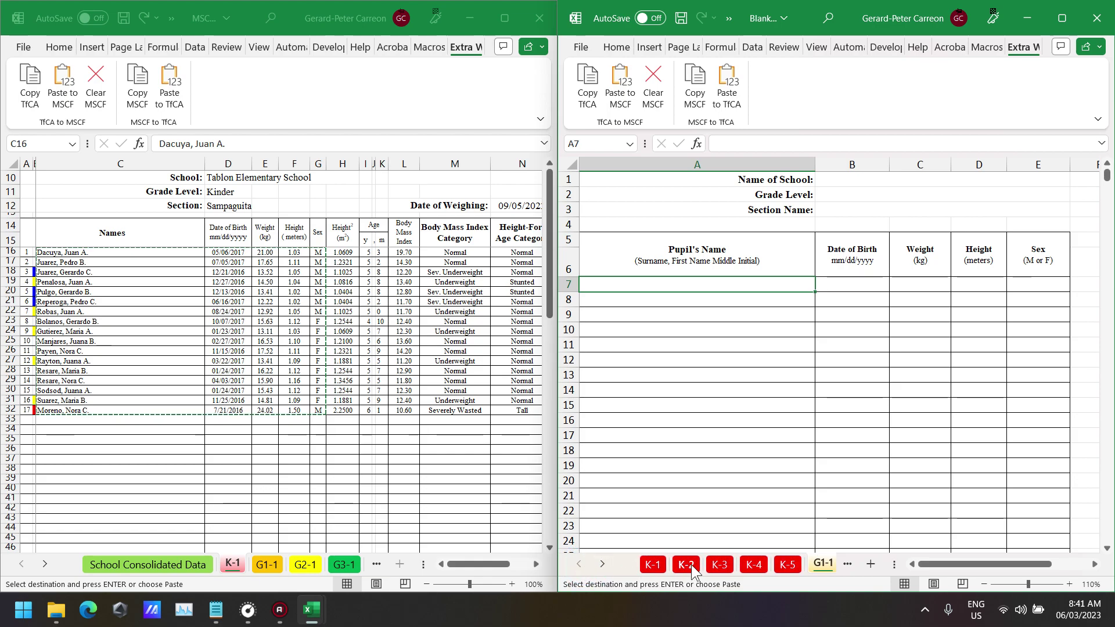
{"action": "left_click", "coordinate": [653, 565]}
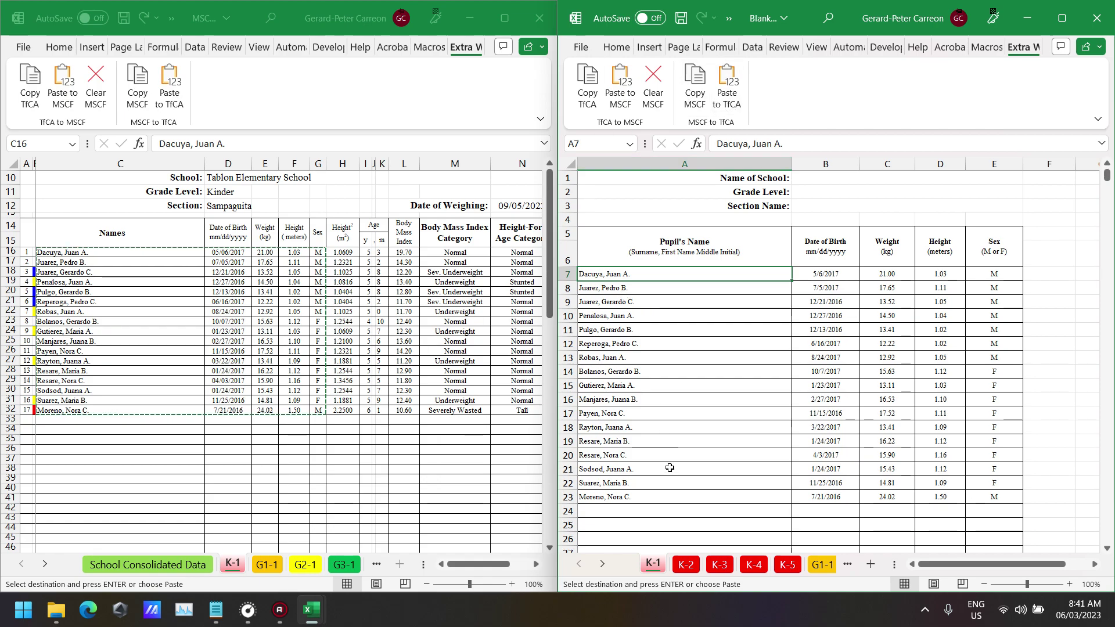
{"action": "left_click", "coordinate": [686, 564]}
{"action": "left_click", "coordinate": [719, 565], "text": "ctrl"}
{"action": "left_click", "coordinate": [754, 565], "text": "ctrl"}
{"action": "left_click", "coordinate": [788, 566], "text": "ctrl"}
{"action": "right_click", "coordinate": [789, 568]}
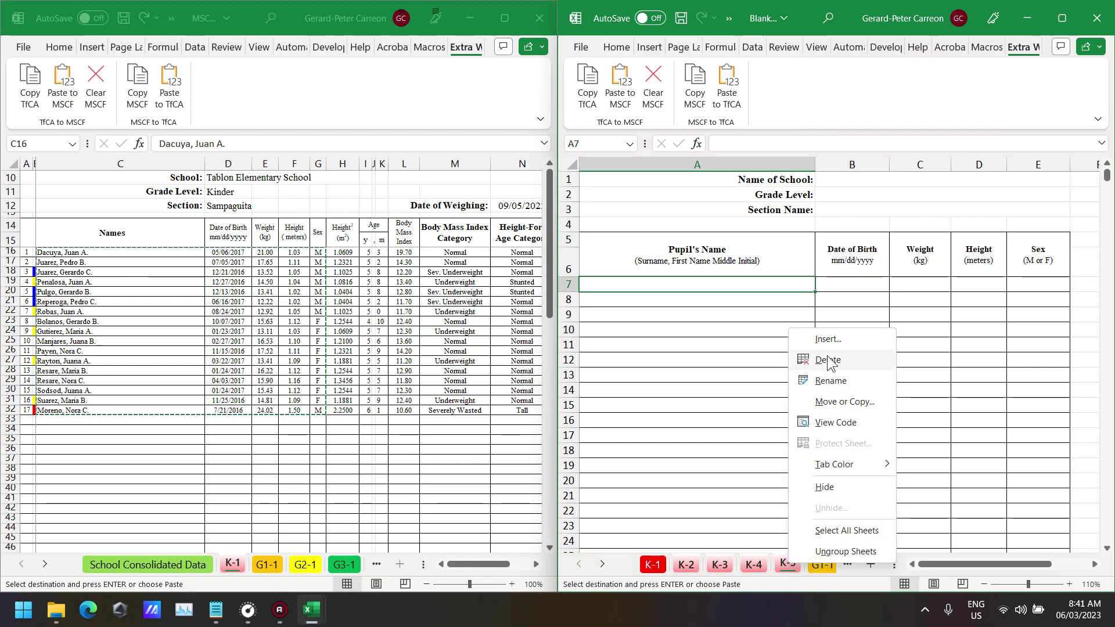
{"action": "left_click", "coordinate": [653, 565]}
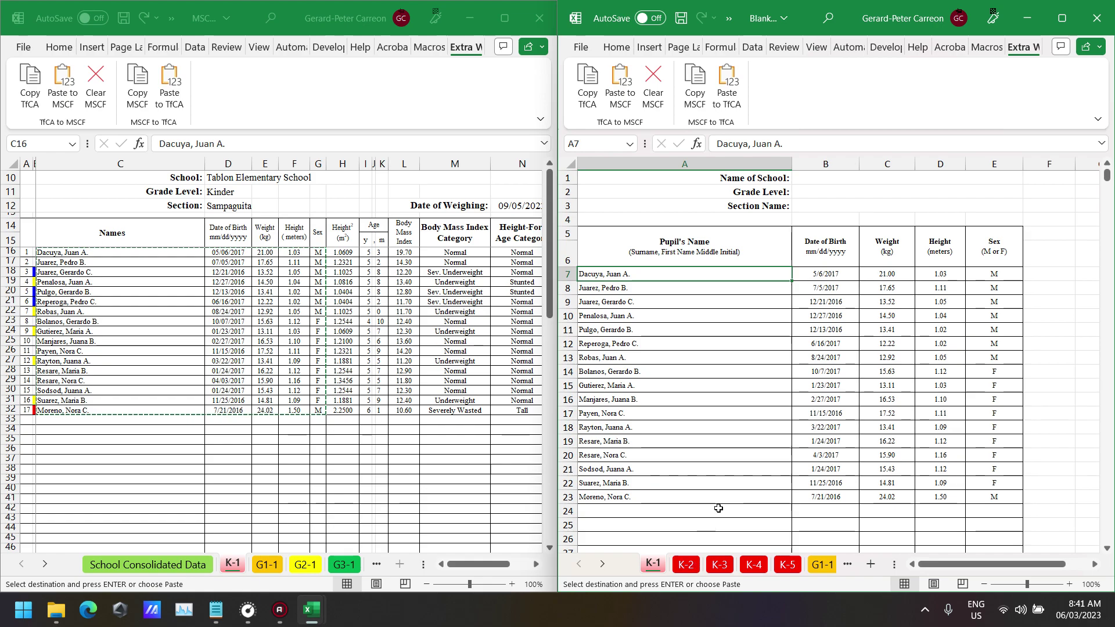
- Maximize Blank TfCA.xlsx and highlight the pasted weights and heights in C7:D23 of sheet K-1
{"action": "left_click", "coordinate": [1063, 18]}
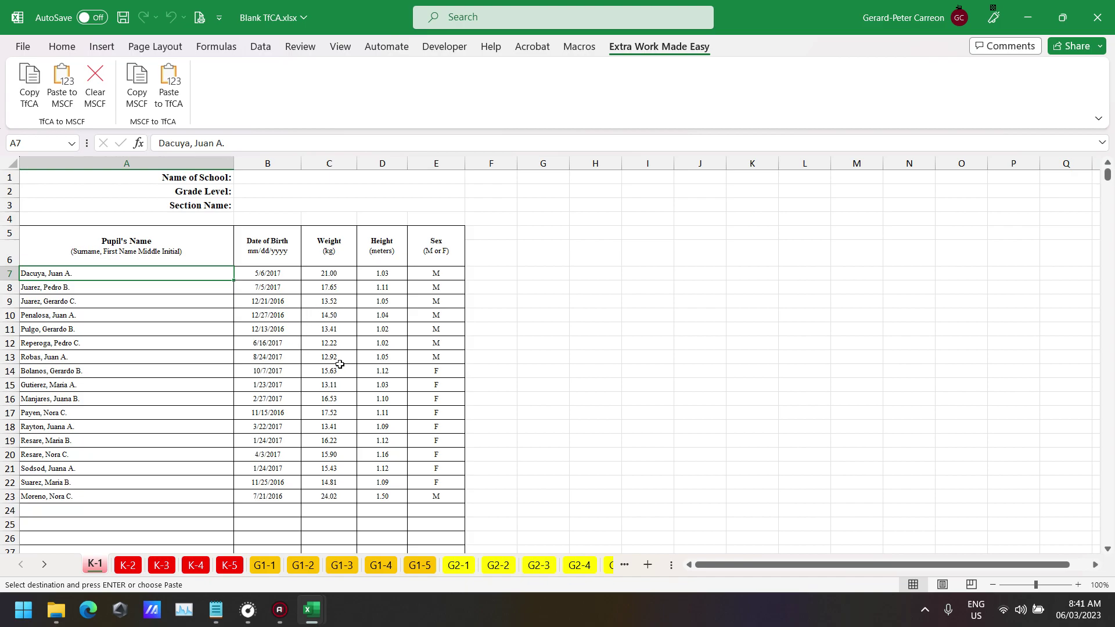
{"action": "left_click_drag", "start_coordinate": [328, 276], "coordinate": [378, 499]}
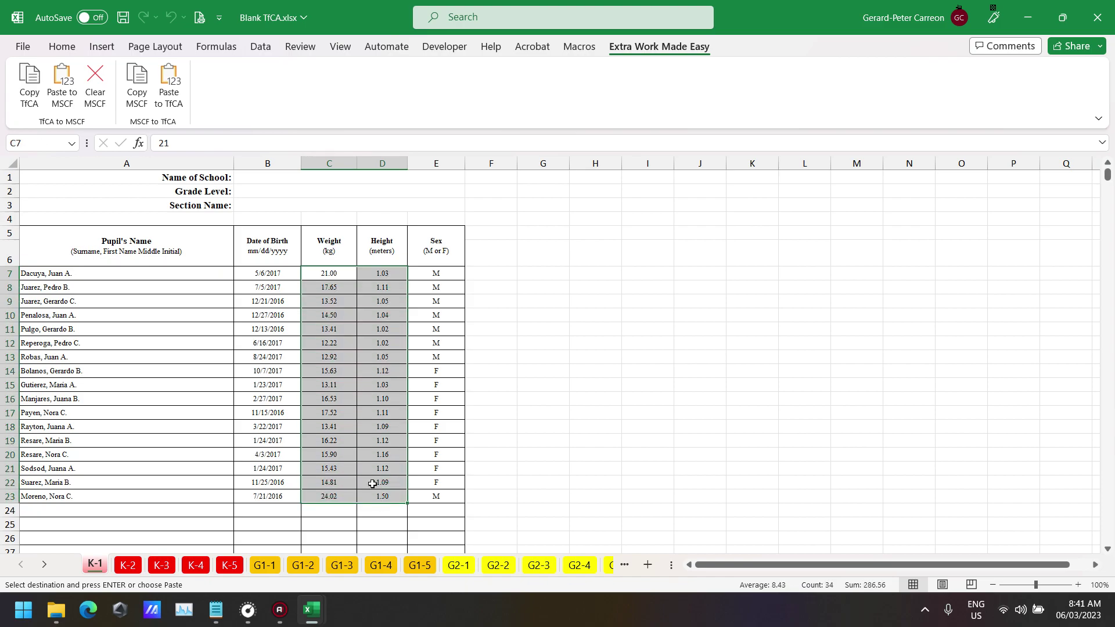
{"action": "left_click", "coordinate": [322, 273]}
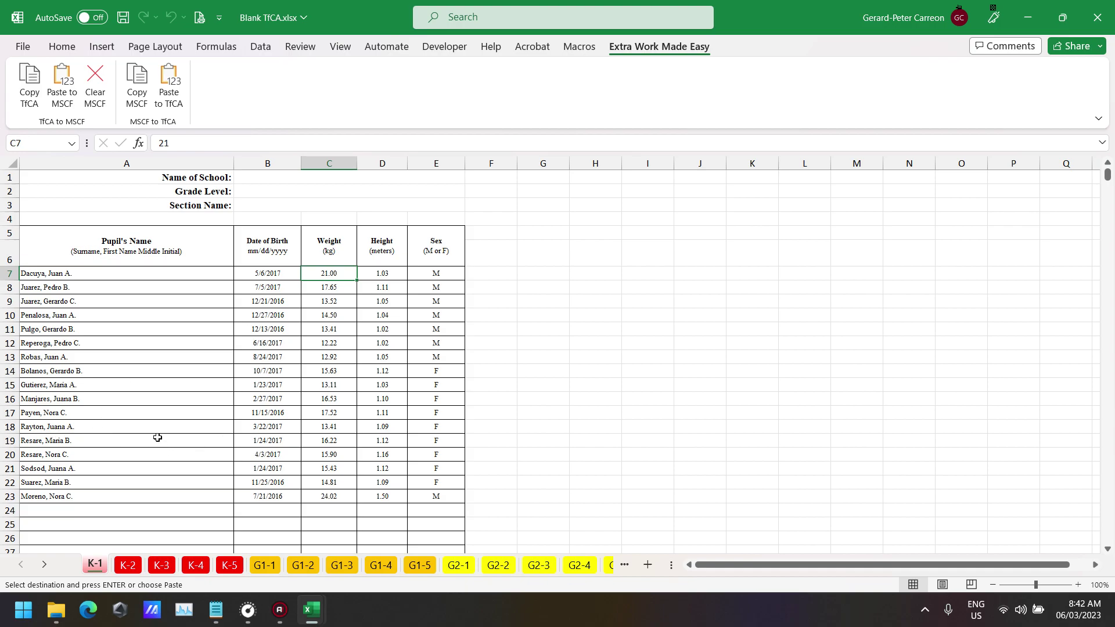
- Bring up the row commands for row 15 without applying any, and select the empty name and birth-date cells in row 24
{"action": "left_click", "coordinate": [6, 386]}
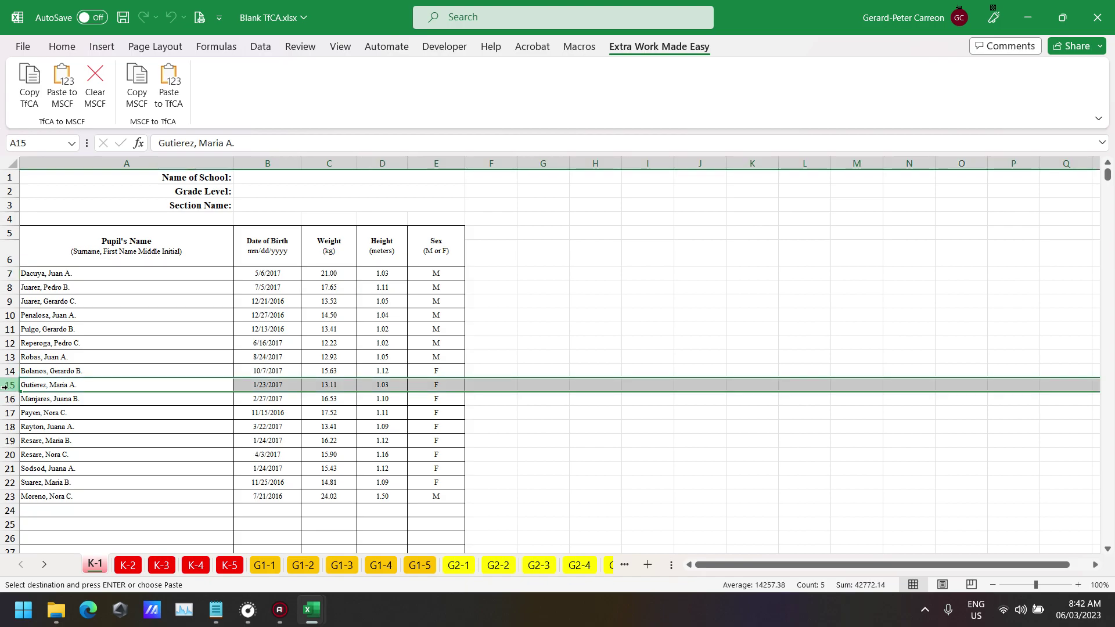
{"action": "right_click", "coordinate": [7, 385]}
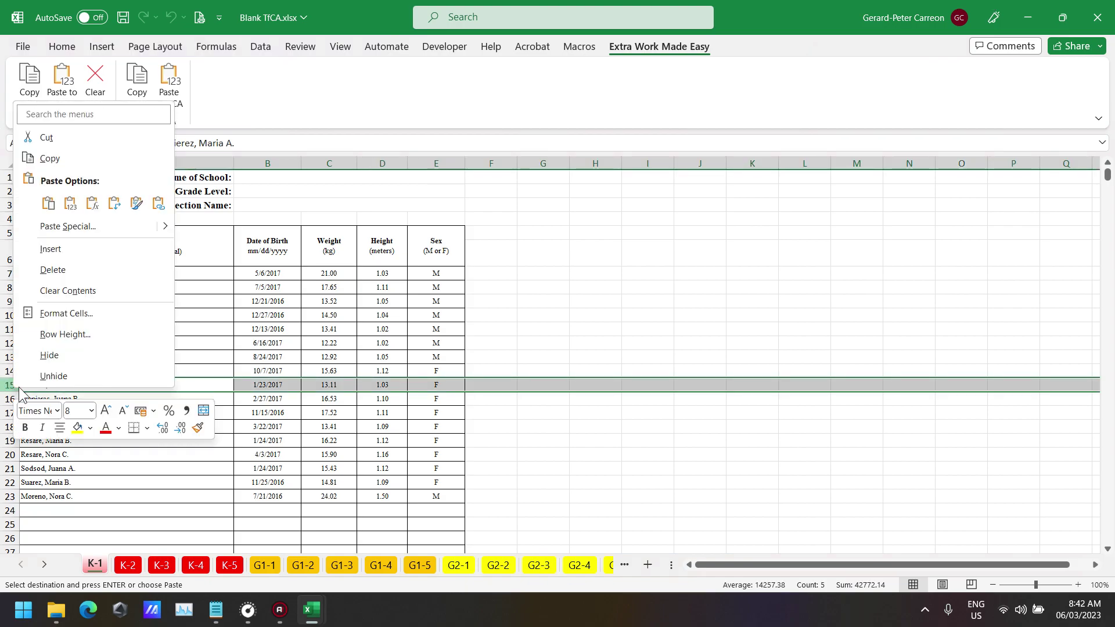
{"action": "key", "text": "Escape"}
{"action": "left_click", "coordinate": [69, 274]}
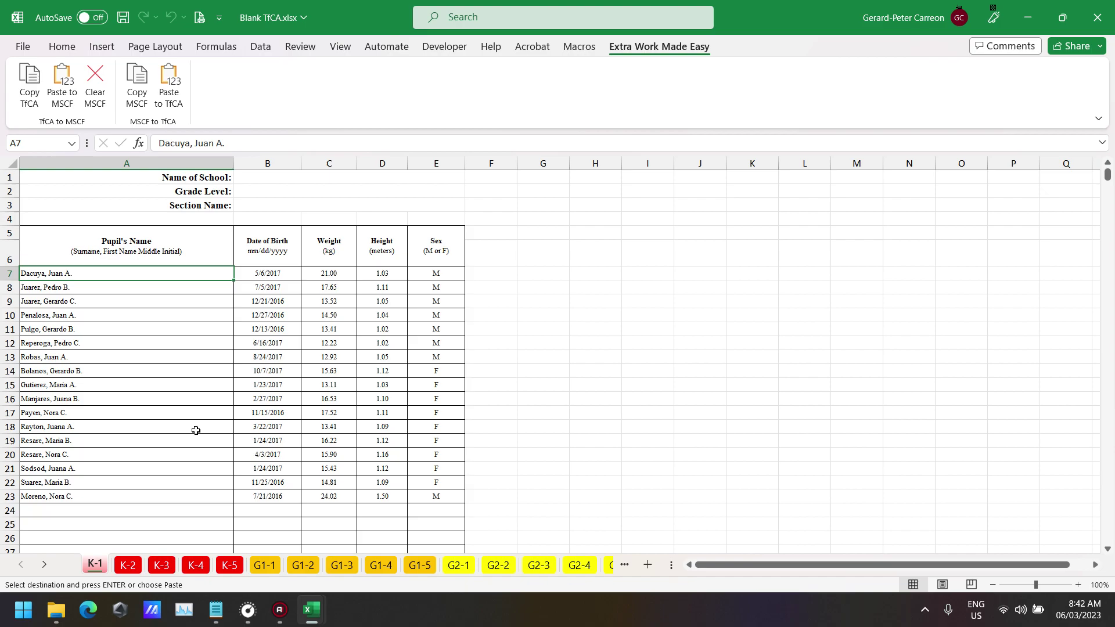
{"action": "left_click", "coordinate": [48, 511]}
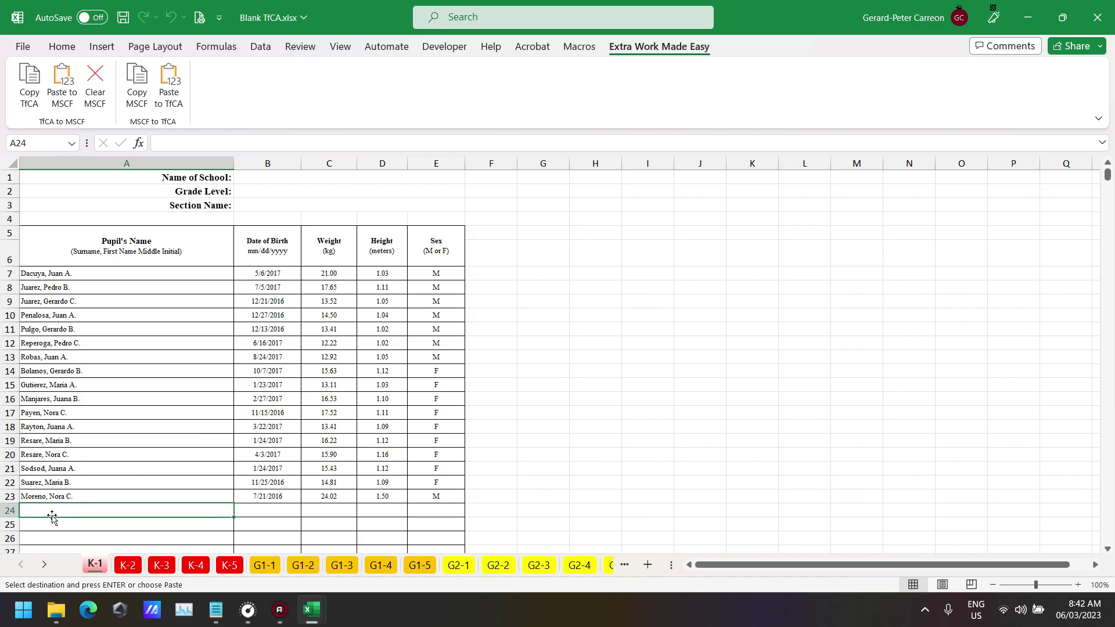
{"action": "left_click", "coordinate": [253, 512]}
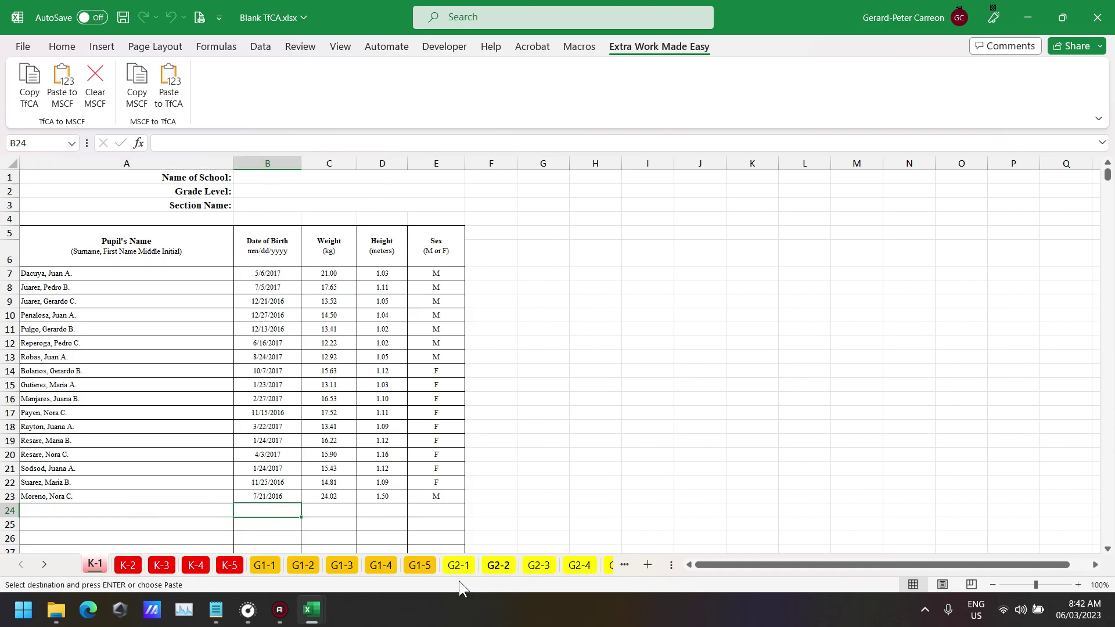
- Examine the pasted records in A7:E23, going through the weights and heights of the first five pupils
{"action": "left_click", "coordinate": [57, 274]}
{"action": "left_click_drag", "start_coordinate": [57, 274], "coordinate": [438, 498]}
{"action": "left_click", "coordinate": [260, 285]}
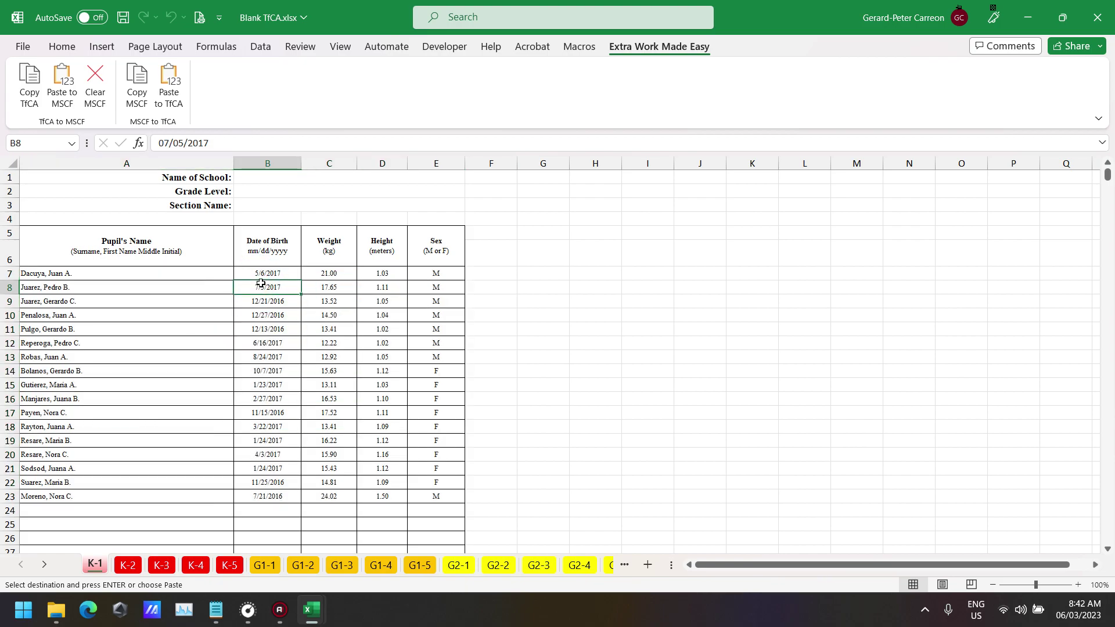
{"action": "left_click", "coordinate": [342, 275]}
{"action": "left_click", "coordinate": [332, 297]}
{"action": "left_click", "coordinate": [337, 275]}
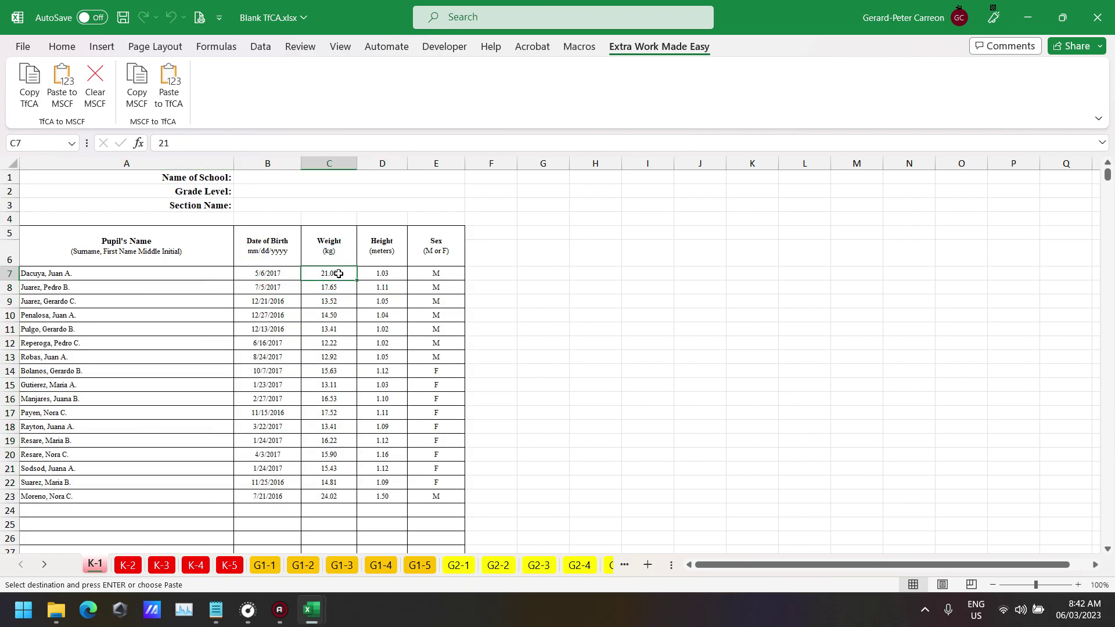
{"action": "left_click", "coordinate": [382, 275]}
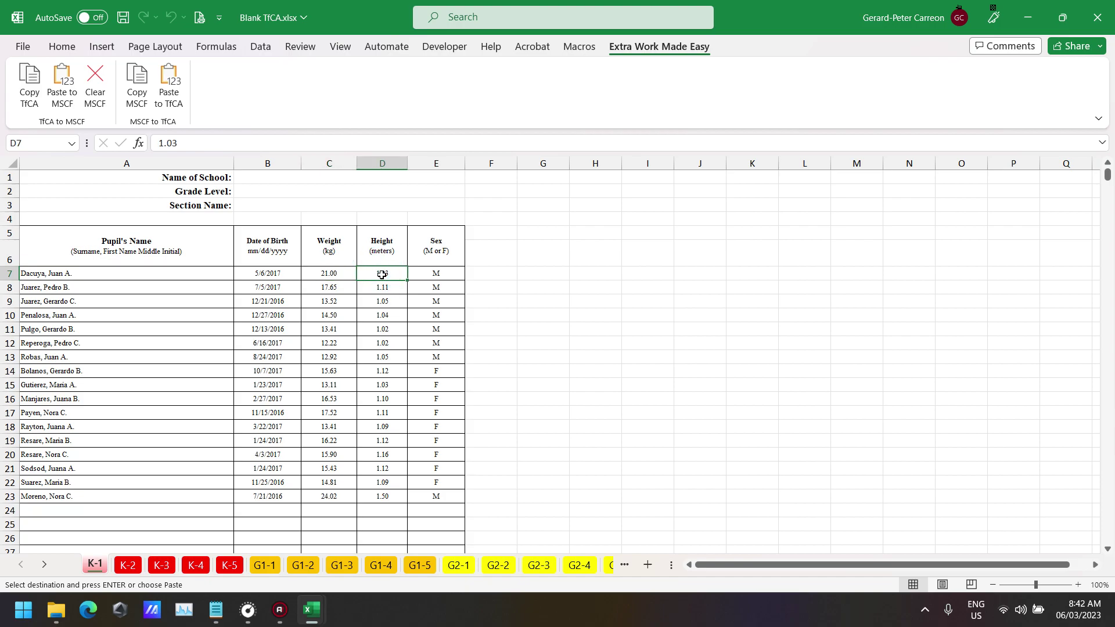
{"action": "left_click", "coordinate": [321, 289]}
{"action": "left_click", "coordinate": [371, 290]}
{"action": "left_click", "coordinate": [329, 299]}
{"action": "left_click", "coordinate": [376, 301]}
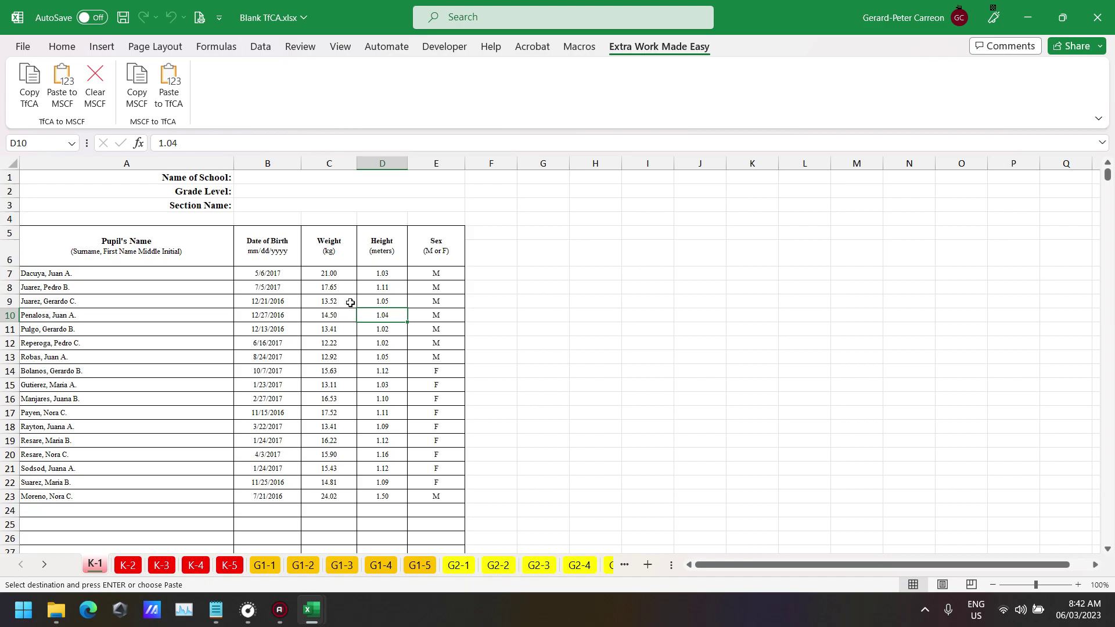
{"action": "left_click", "coordinate": [339, 315]}
{"action": "left_click", "coordinate": [380, 315]}
{"action": "left_click", "coordinate": [334, 330]}
{"action": "left_click", "coordinate": [380, 329]}
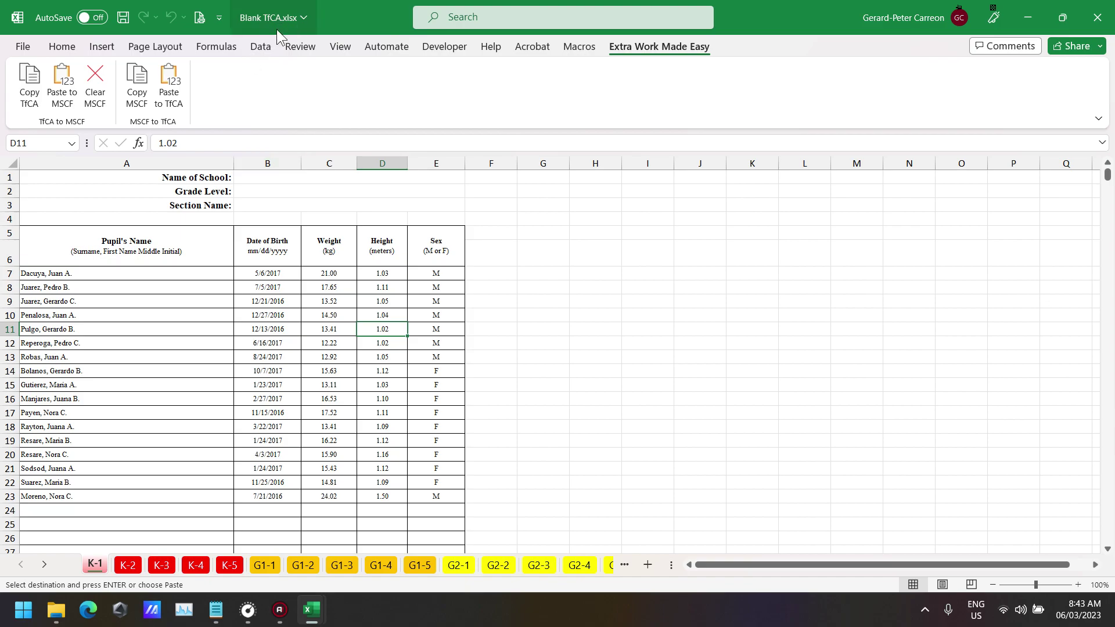
- Glance at the other Kinder sheets, and run Paste to TfCA again at A7 of sheet K-1, saving the workbook
{"action": "left_click", "coordinate": [126, 563]}
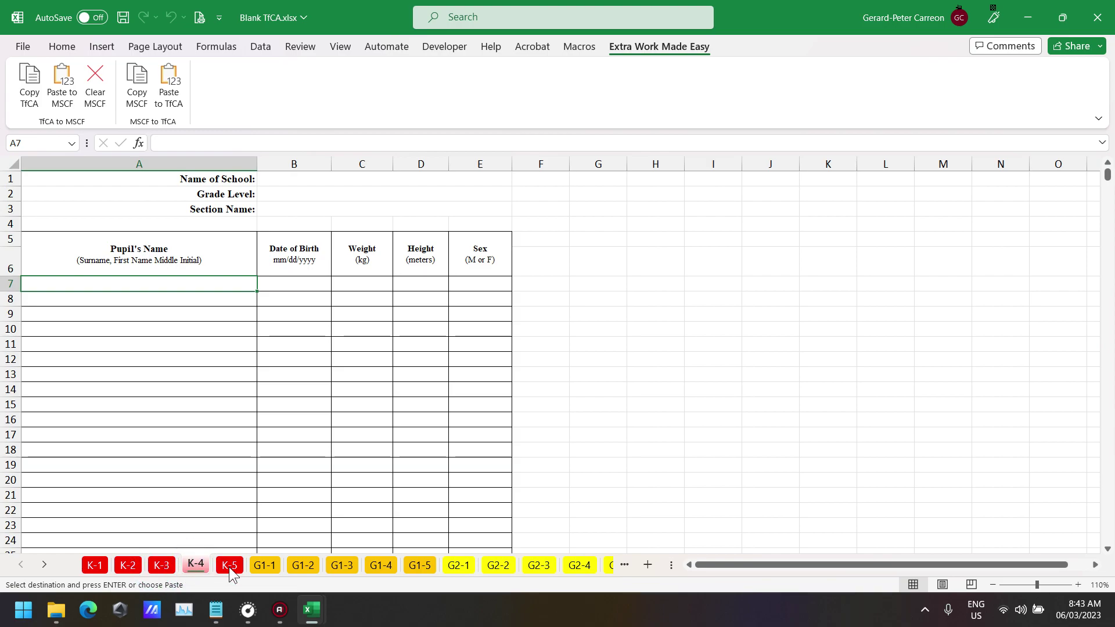
{"action": "left_click", "coordinate": [94, 566]}
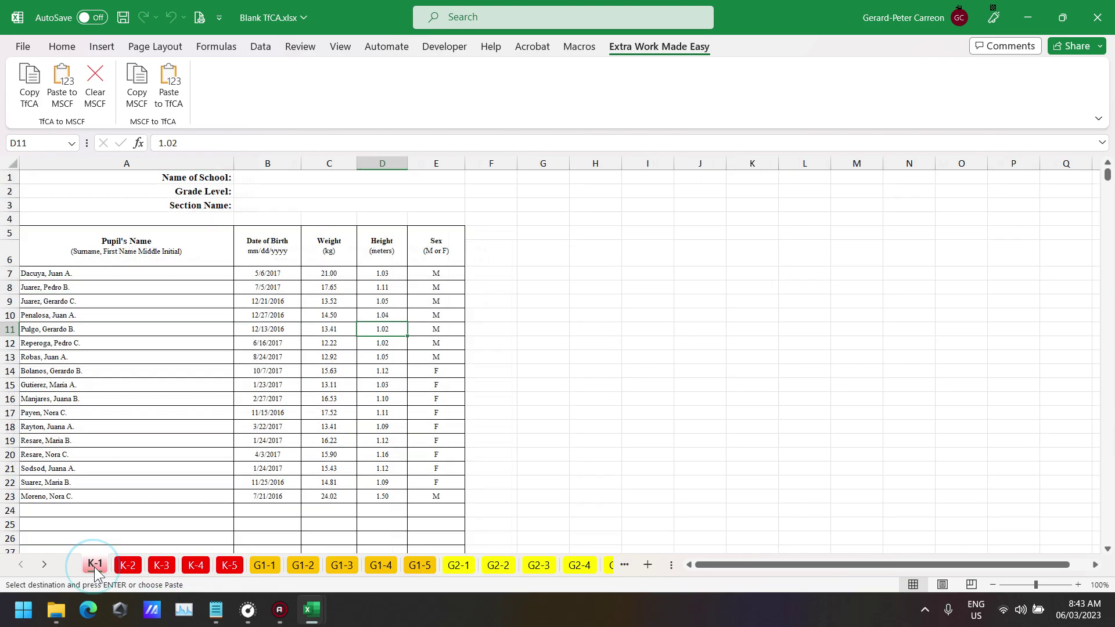
{"action": "left_click", "coordinate": [169, 271]}
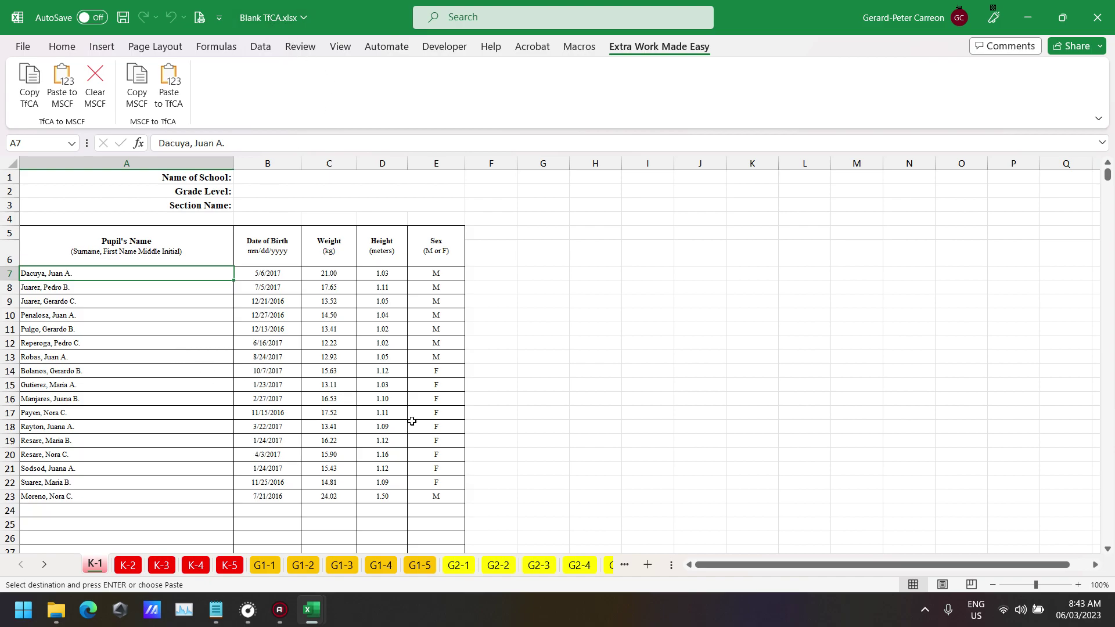
{"action": "left_click", "coordinate": [168, 87]}
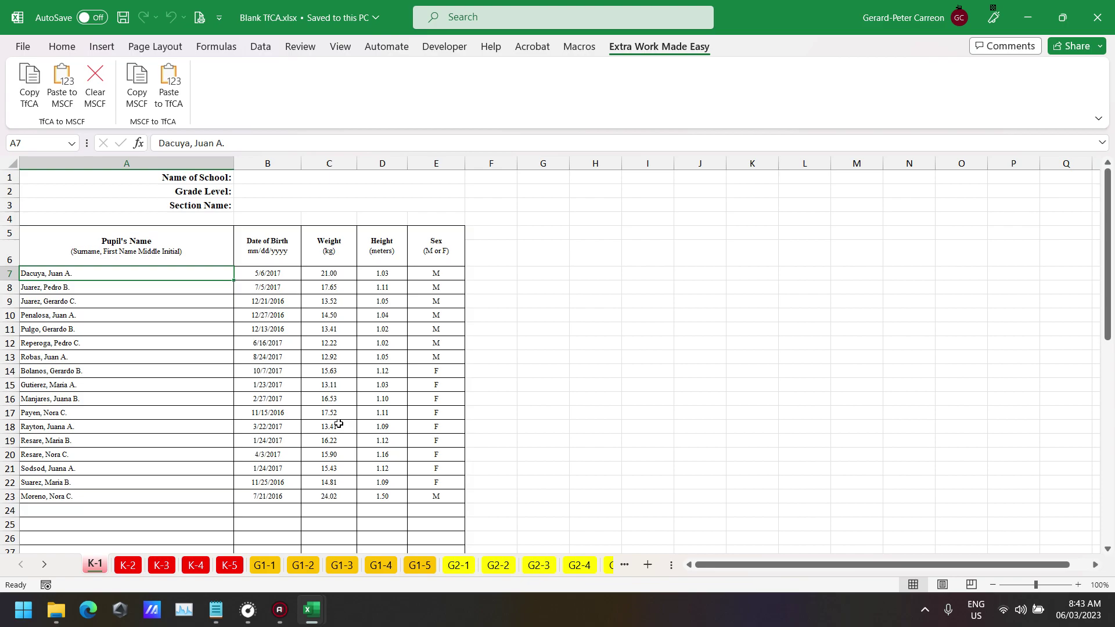
- Highlight the weights and heights in C7:D23, and place the Blank TfCA.xlsx window side by side with MSCF.xlsb
{"action": "left_click_drag", "start_coordinate": [320, 271], "coordinate": [377, 486]}
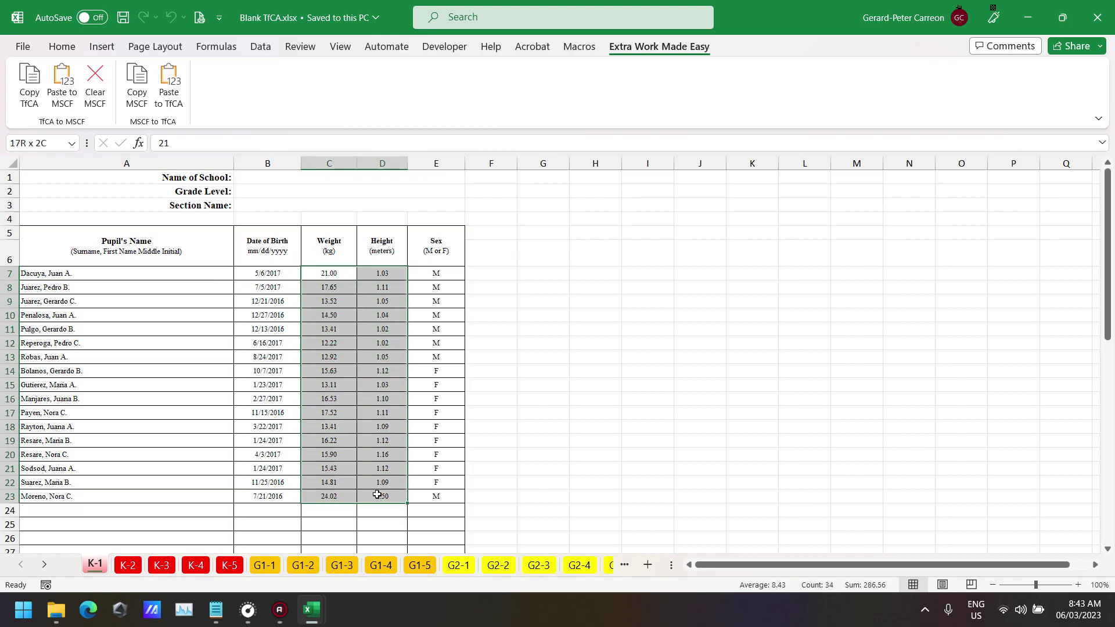
{"action": "left_click", "coordinate": [325, 273]}
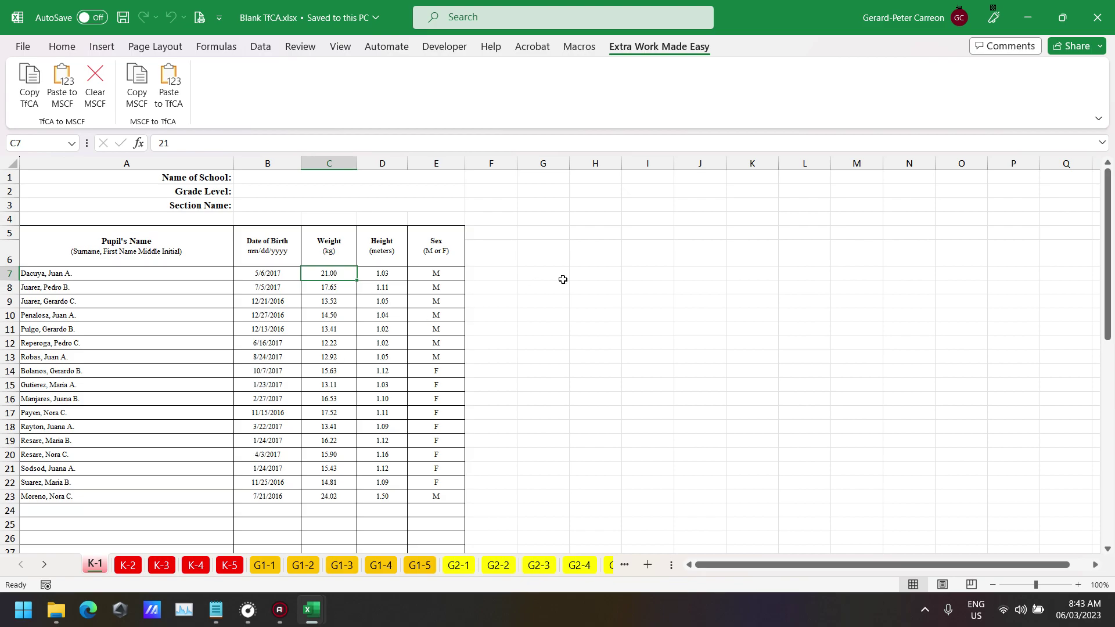
{"action": "left_click", "coordinate": [1063, 20]}
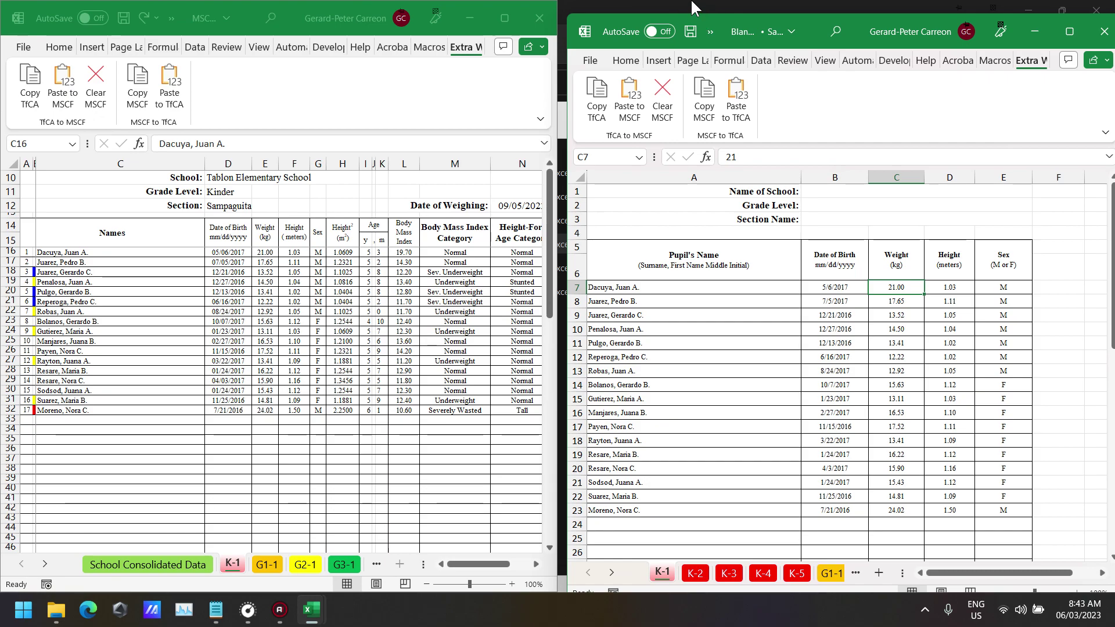
{"action": "left_click_drag", "start_coordinate": [860, 16], "coordinate": [456, 49]}
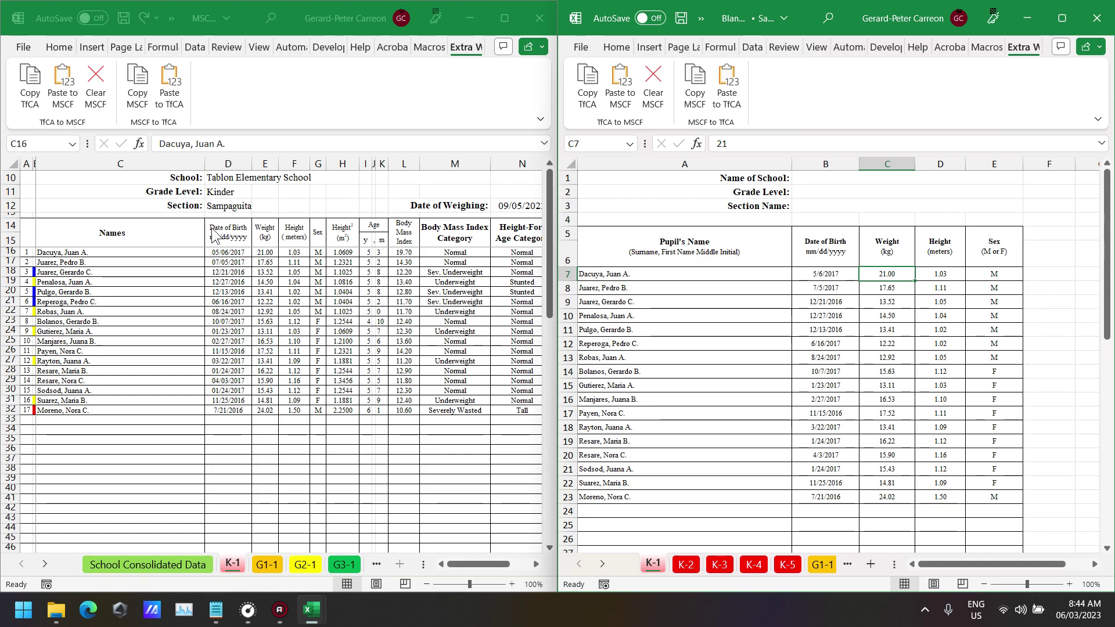
- Examine the first three pupils' birth dates in B7:B9 of Blank TfCA.xlsx alongside those in MSCF.xlsb
{"action": "left_click", "coordinate": [802, 274]}
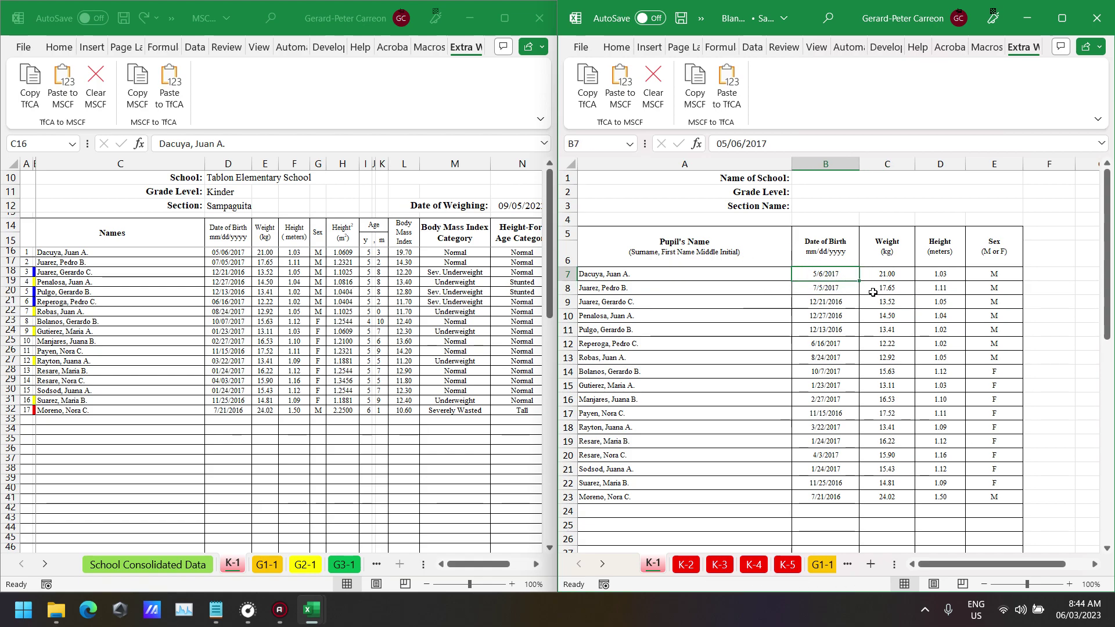
{"action": "left_click", "coordinate": [827, 289]}
{"action": "left_click", "coordinate": [830, 303]}
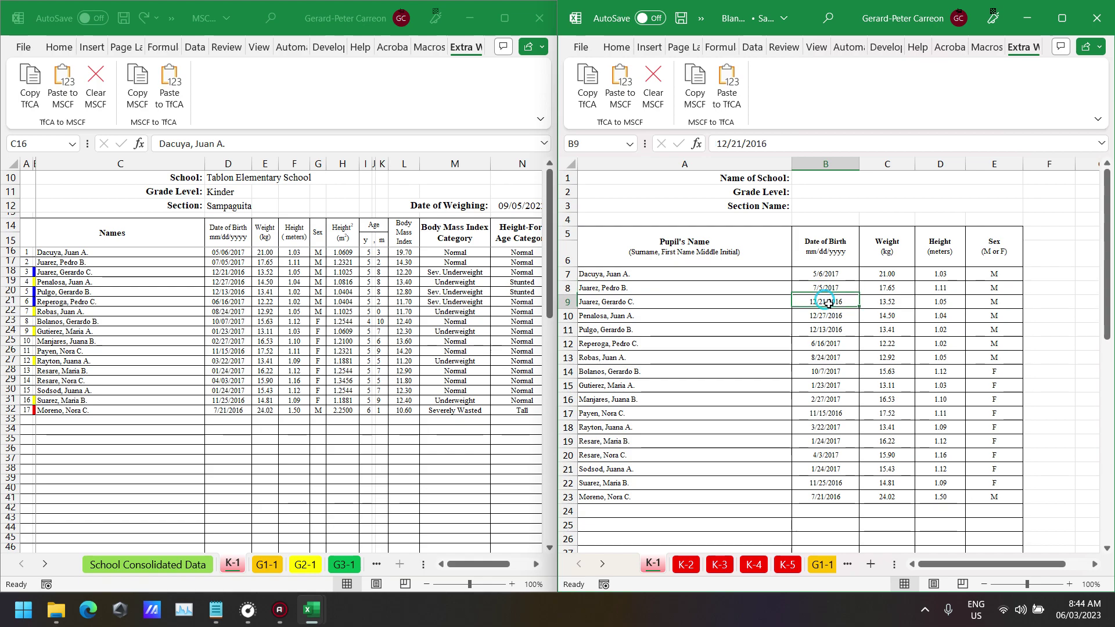
- Try inserting an extra slash before the year in the first pupil's birth date in B7 of Blank TfCA.xlsx
{"action": "left_click", "coordinate": [814, 273]}
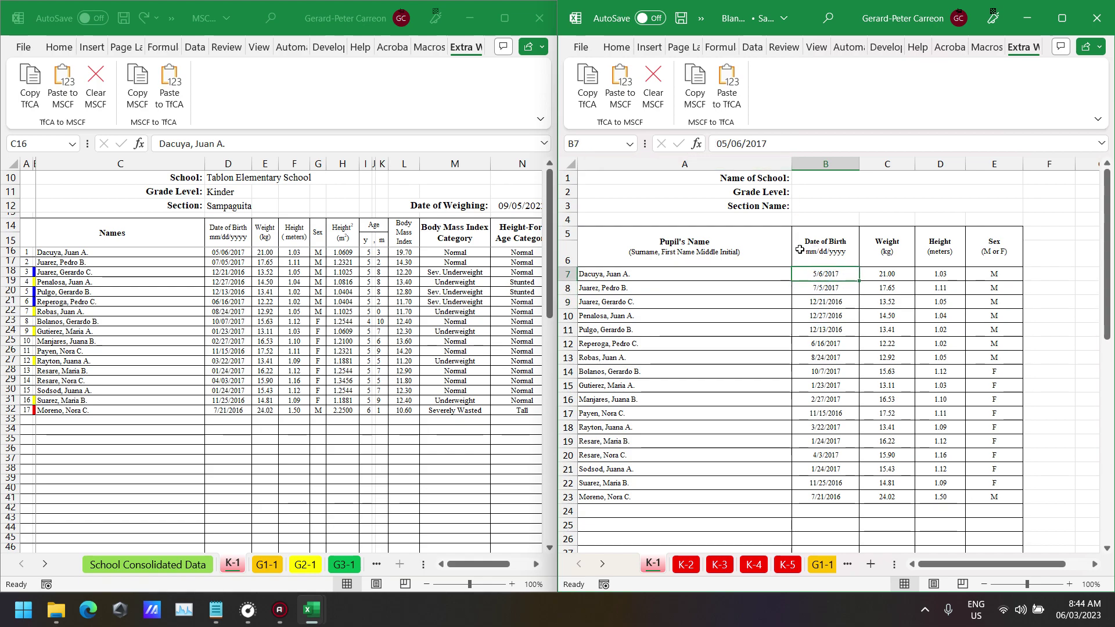
{"action": "left_click", "coordinate": [749, 144]}
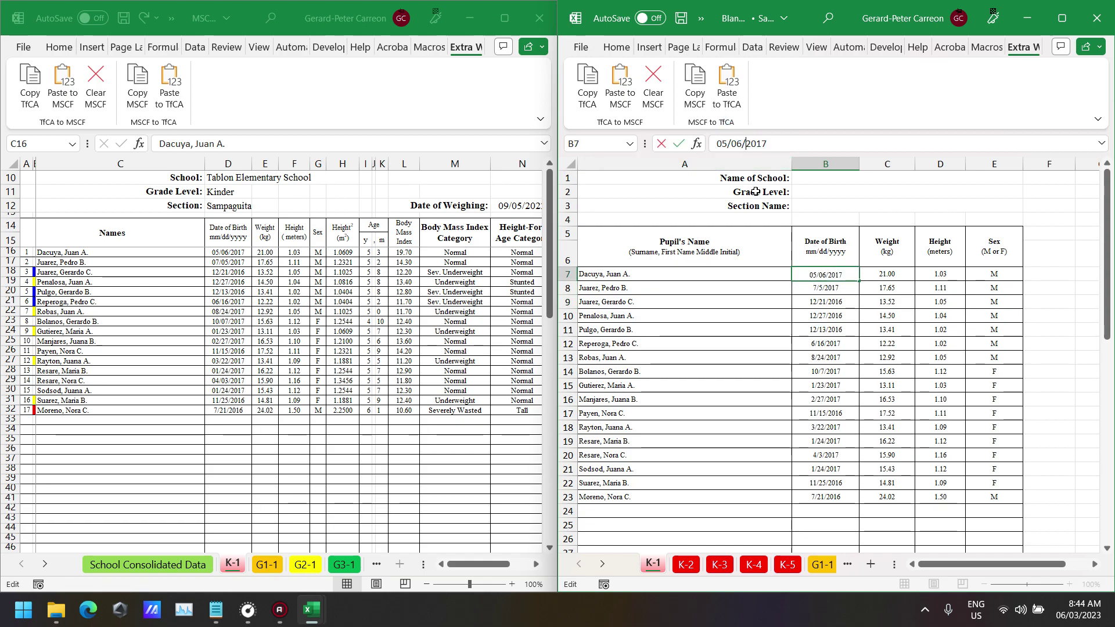
{"action": "type", "text": "/"}
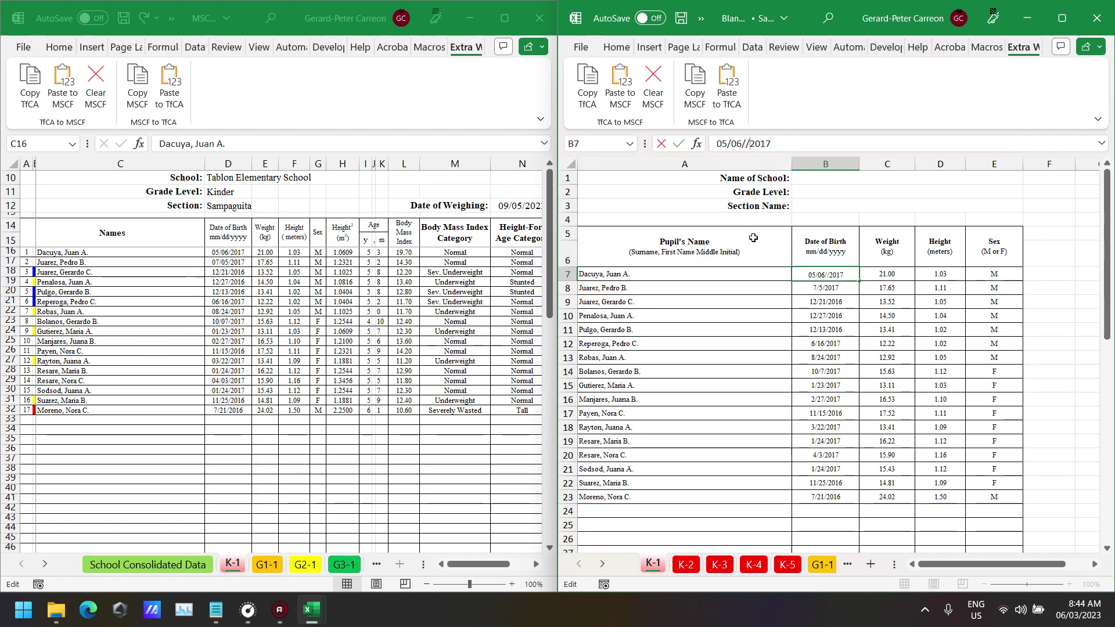
{"action": "left_click", "coordinate": [822, 313]}
- Highlight the birth dates in B7:B23 of Blank TfCA.xlsx and examine their format against those in MSCF.xlsb
{"action": "left_click", "coordinate": [826, 272]}
{"action": "left_click_drag", "start_coordinate": [826, 272], "coordinate": [830, 497]}
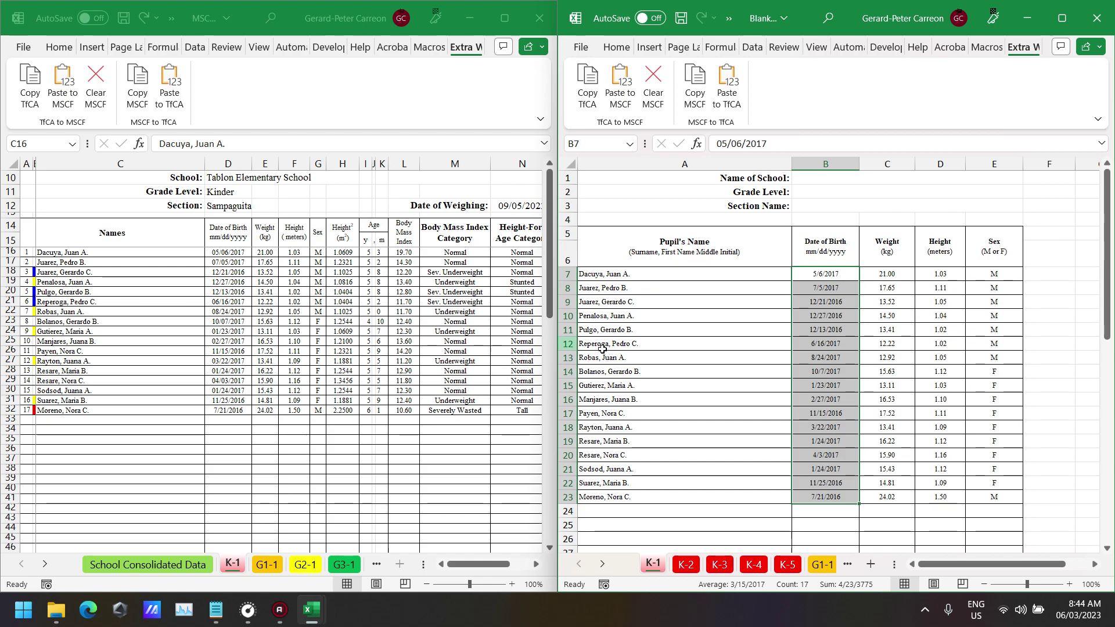
{"action": "left_click", "coordinate": [826, 274]}
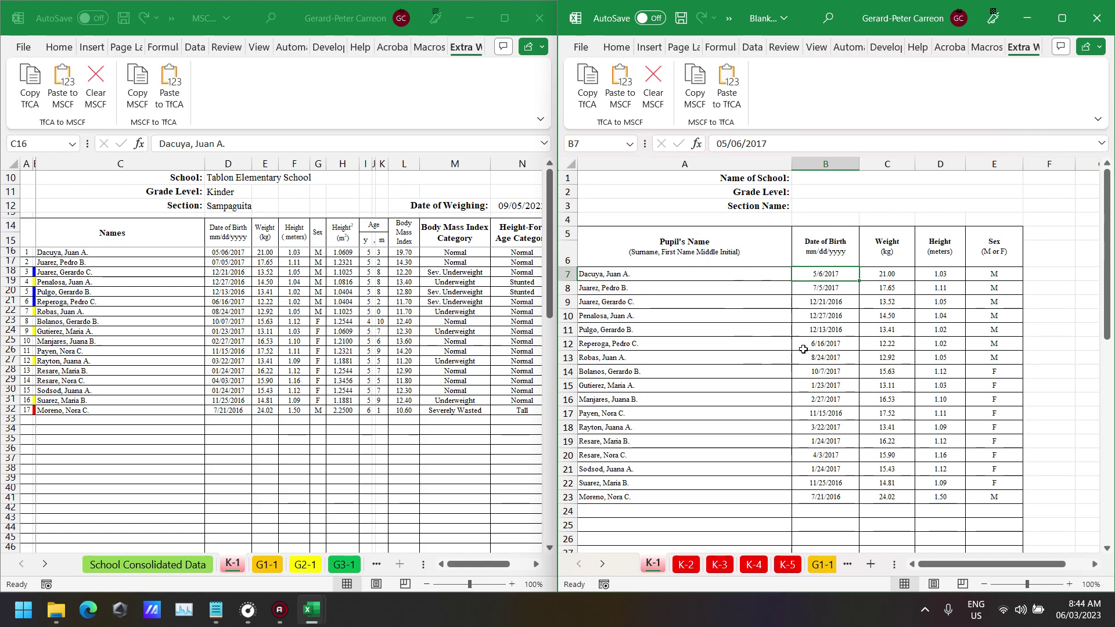
- Clear the pupil records from sheet K-1 of MSCF.xlsb with the add-in's Clear MSCF command
{"action": "left_click", "coordinate": [99, 253]}
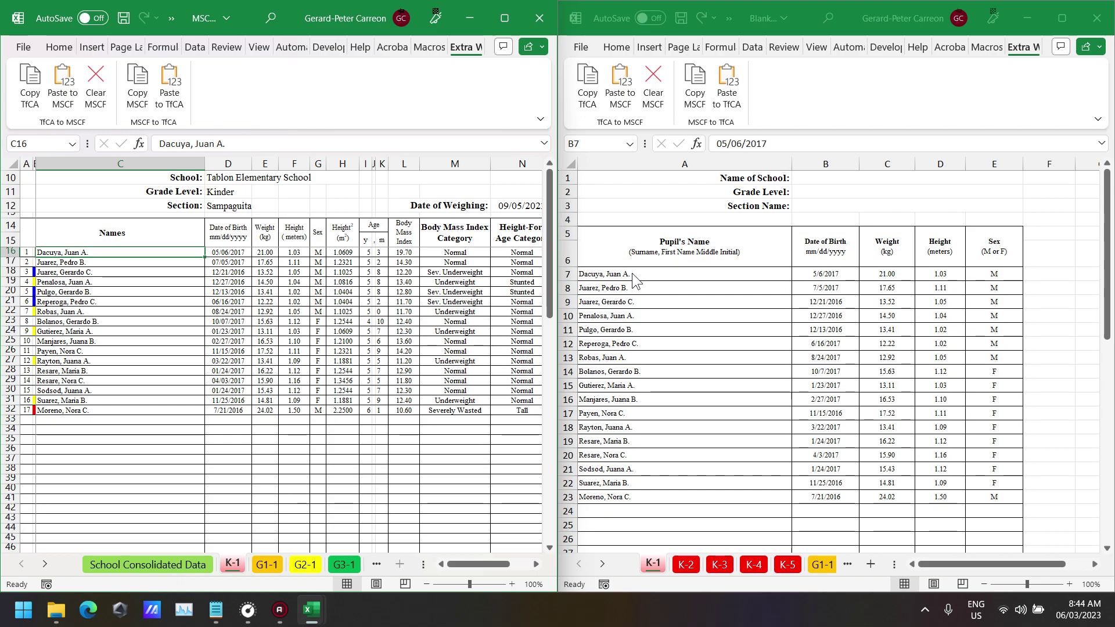
{"action": "left_click", "coordinate": [102, 261]}
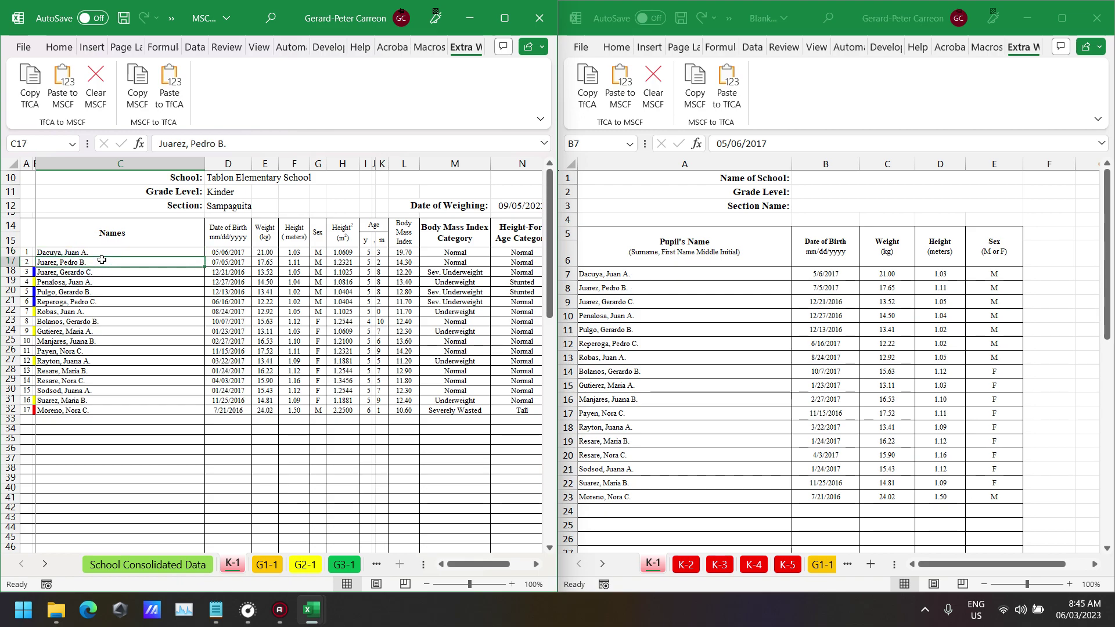
{"action": "left_click", "coordinate": [96, 83]}
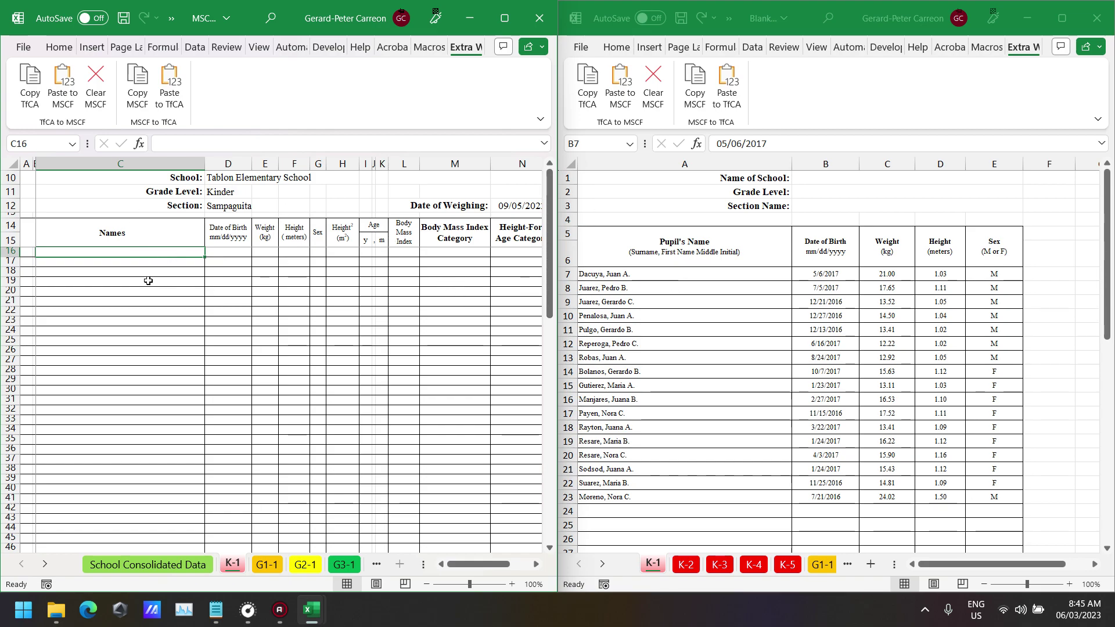
- Run Copy TfCA from A7 of sheet K-1 in Blank TfCA.xlsx, and Paste to MSCF at C16 of sheet K-1 in MSCF.xlsb
{"action": "left_click", "coordinate": [607, 275]}
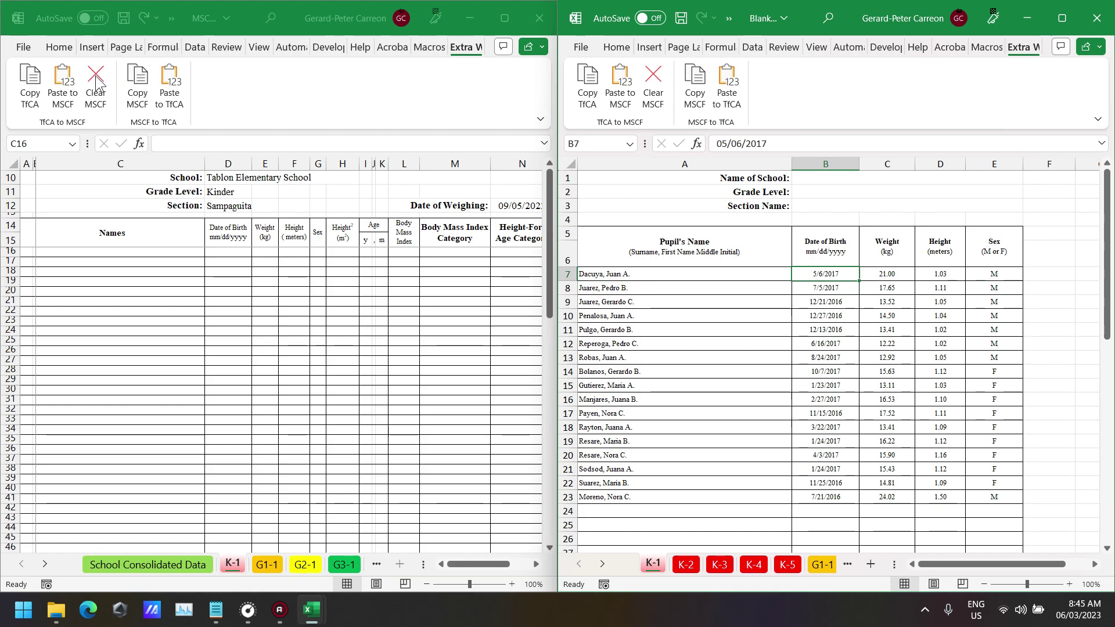
{"action": "left_click", "coordinate": [238, 91]}
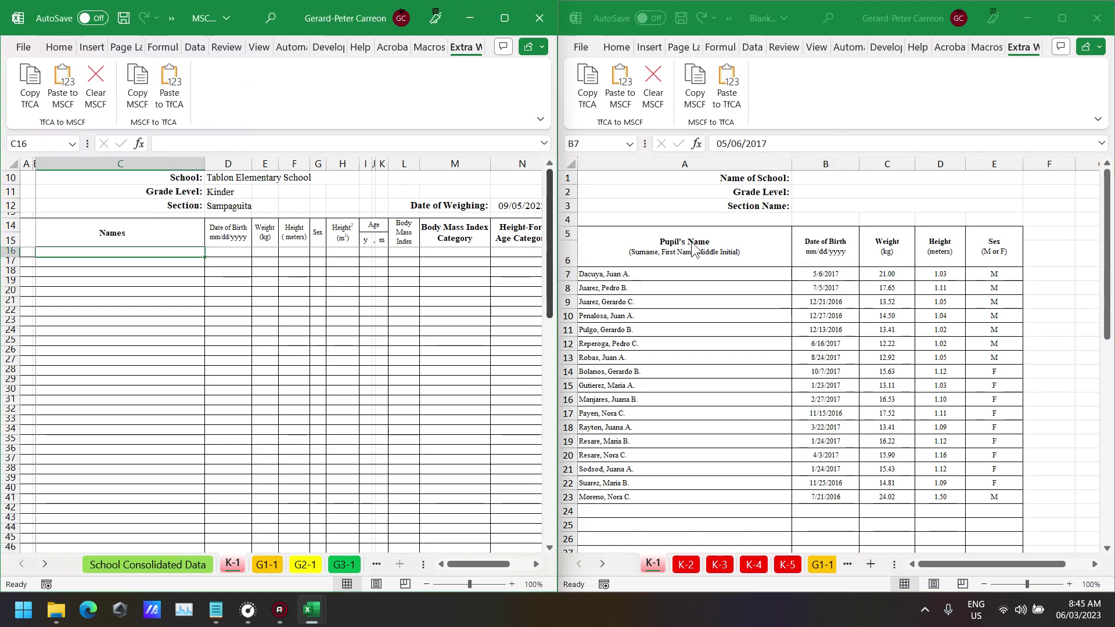
{"action": "left_click", "coordinate": [839, 110]}
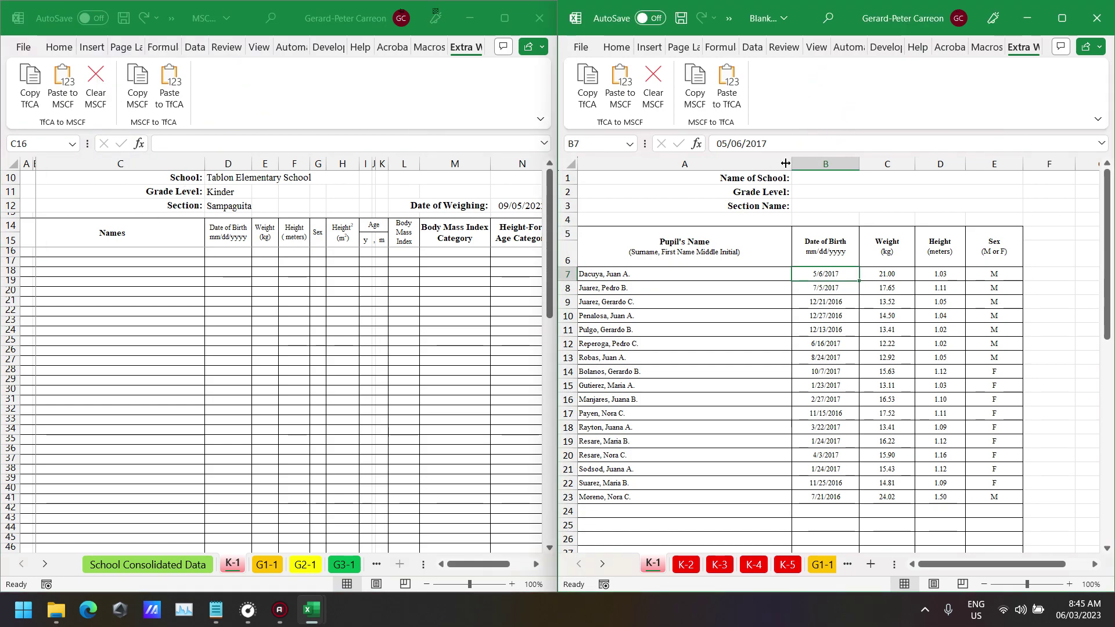
{"action": "left_click", "coordinate": [701, 276]}
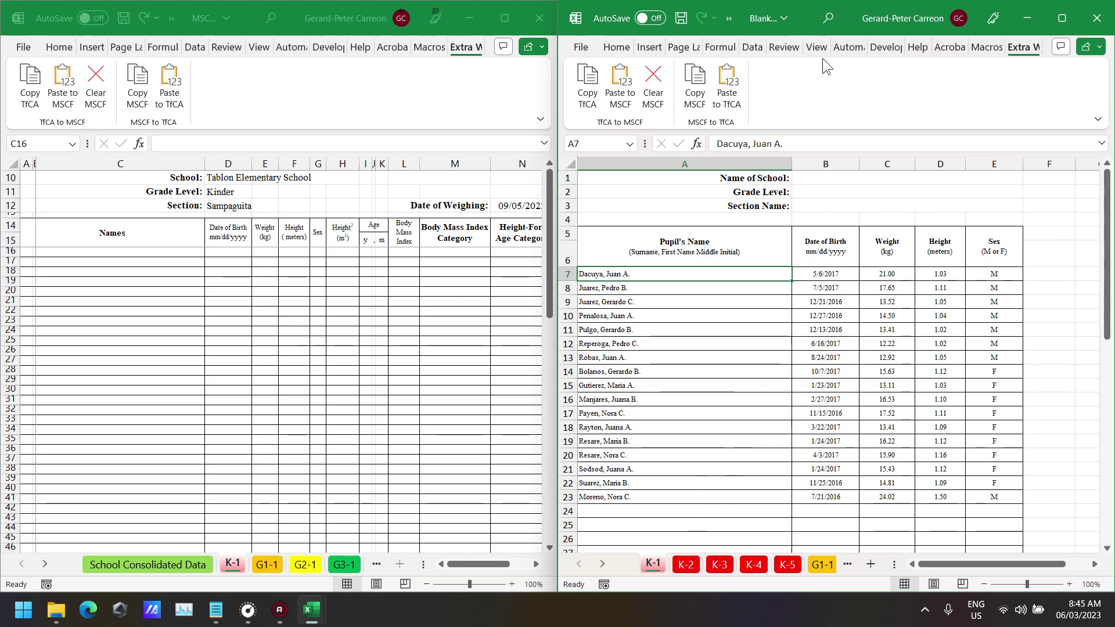
{"action": "left_click", "coordinate": [589, 90]}
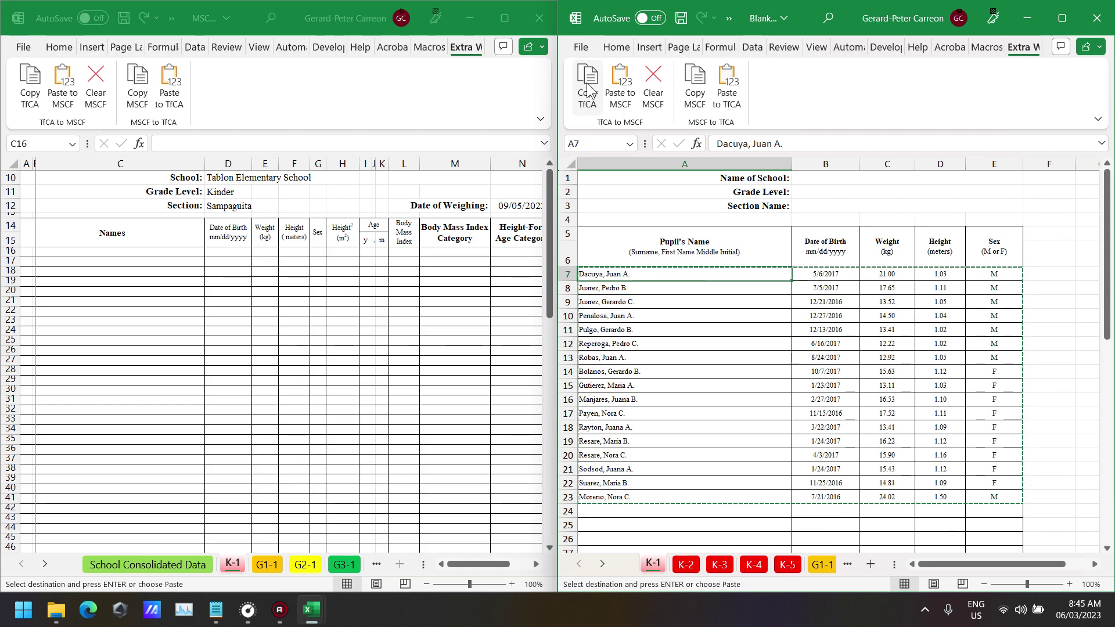
{"action": "left_click", "coordinate": [168, 99]}
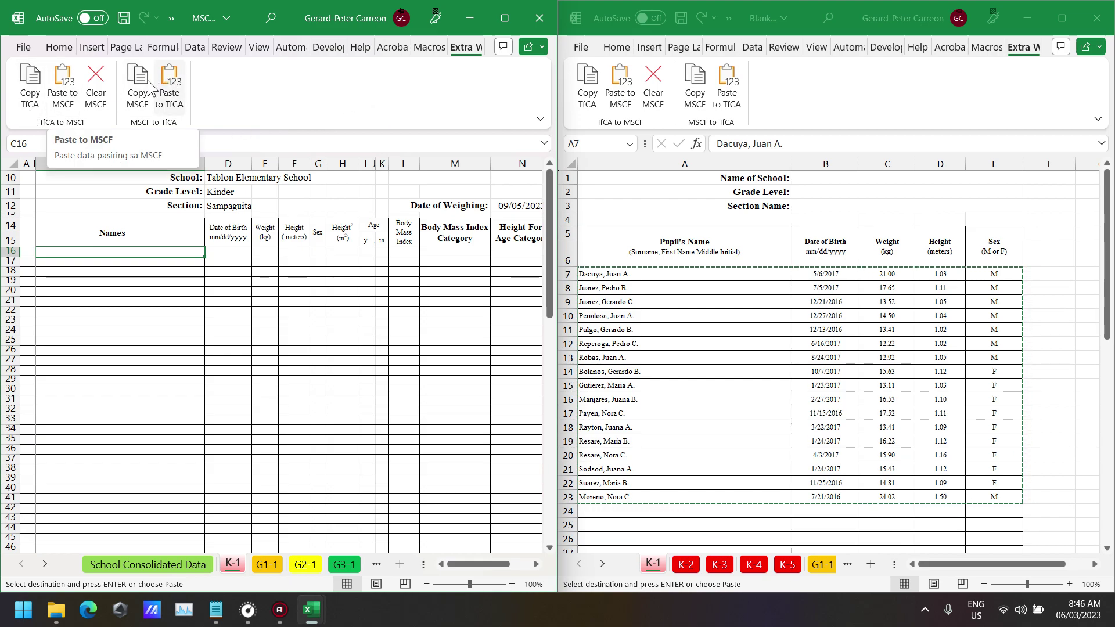
{"action": "left_click", "coordinate": [64, 87]}
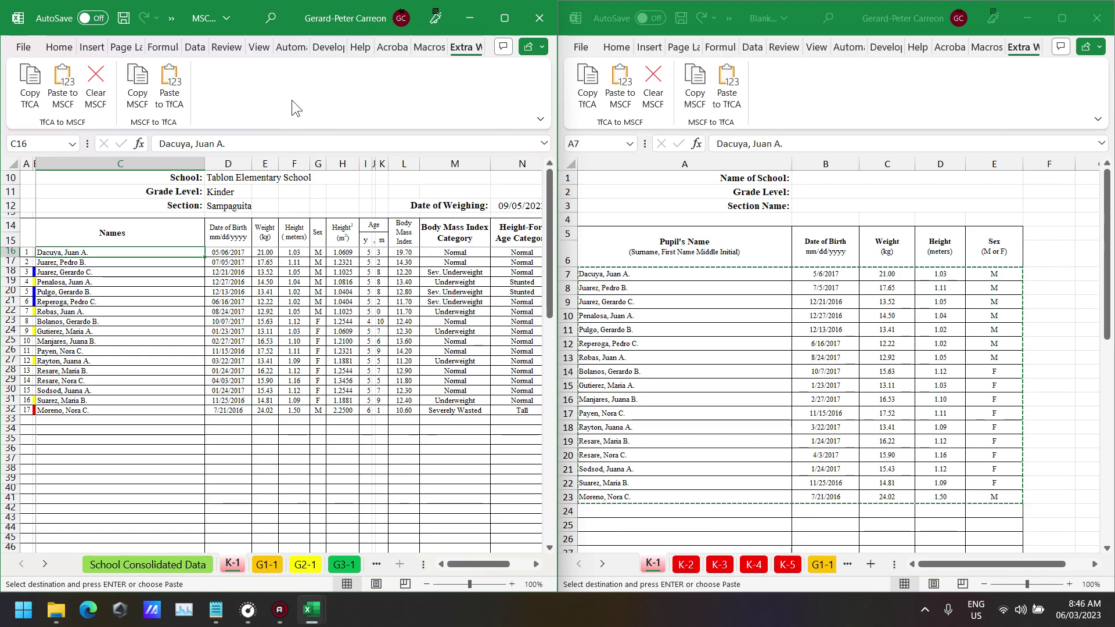
- Review the birth dates in B7:B23 of Blank TfCA.xlsx against the pasted records, and maximize the Blank TfCA.xlsx window
{"action": "left_click", "coordinate": [818, 278]}
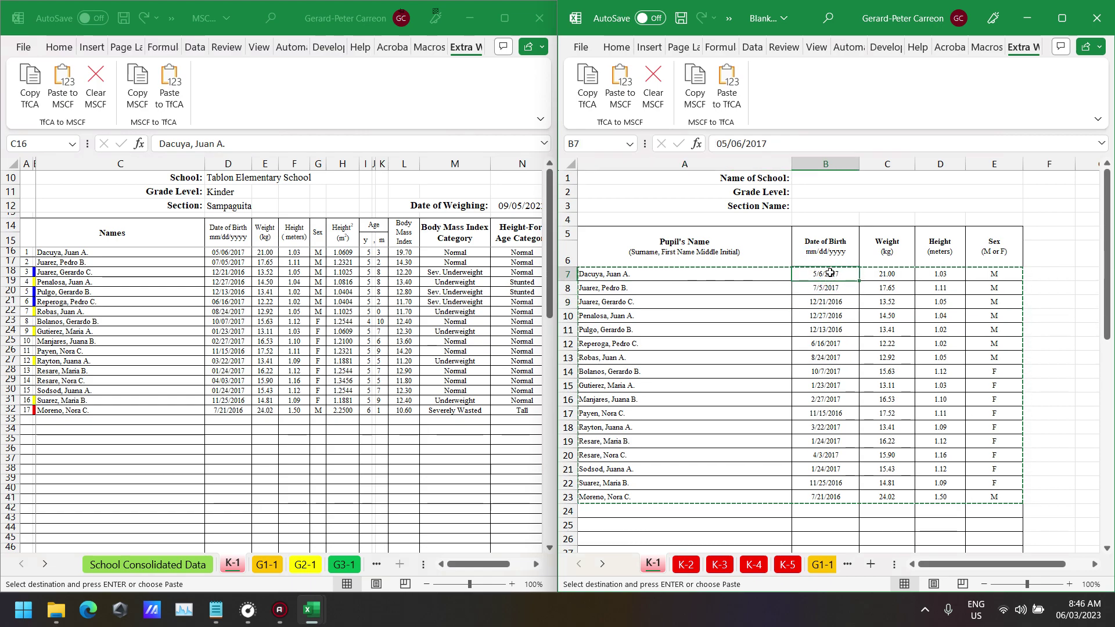
{"action": "left_click_drag", "start_coordinate": [831, 271], "coordinate": [825, 497]}
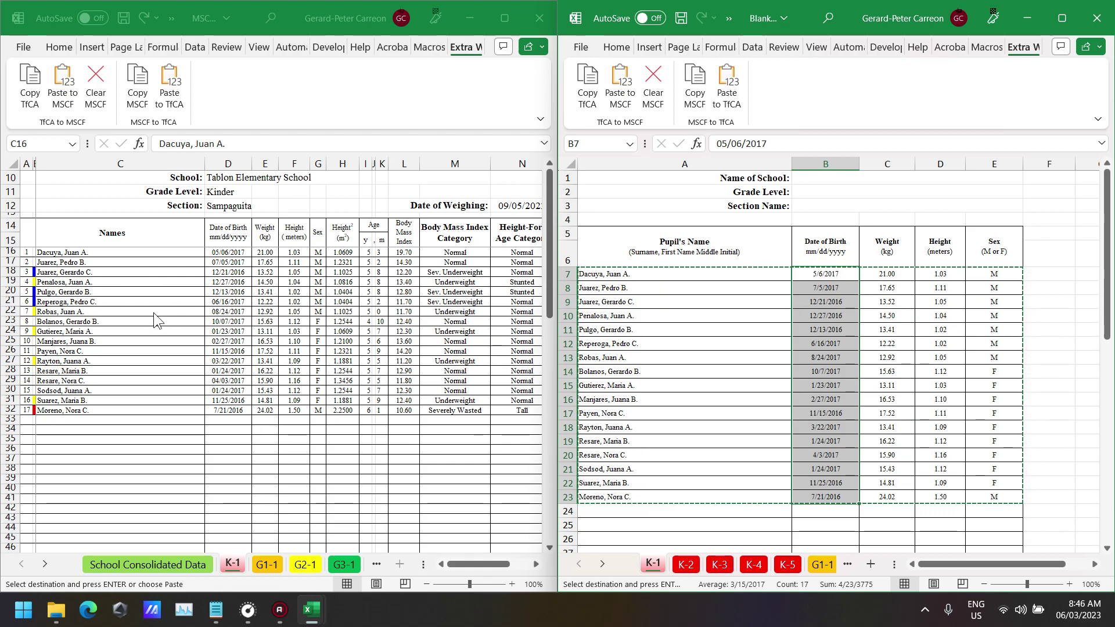
{"action": "left_click", "coordinate": [826, 274]}
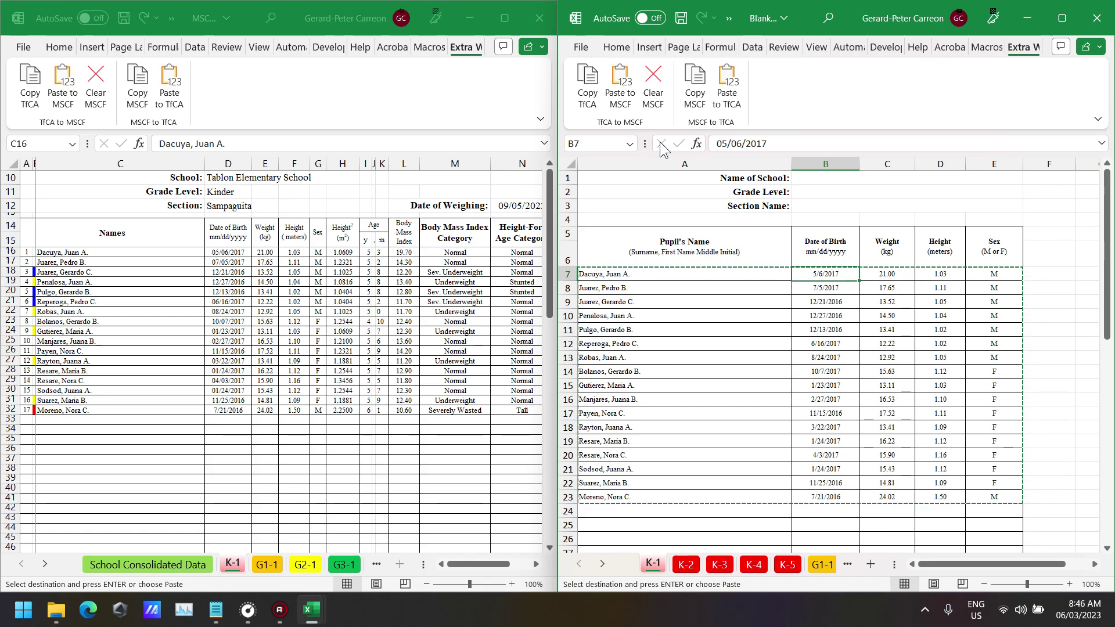
{"action": "left_click", "coordinate": [1062, 18]}
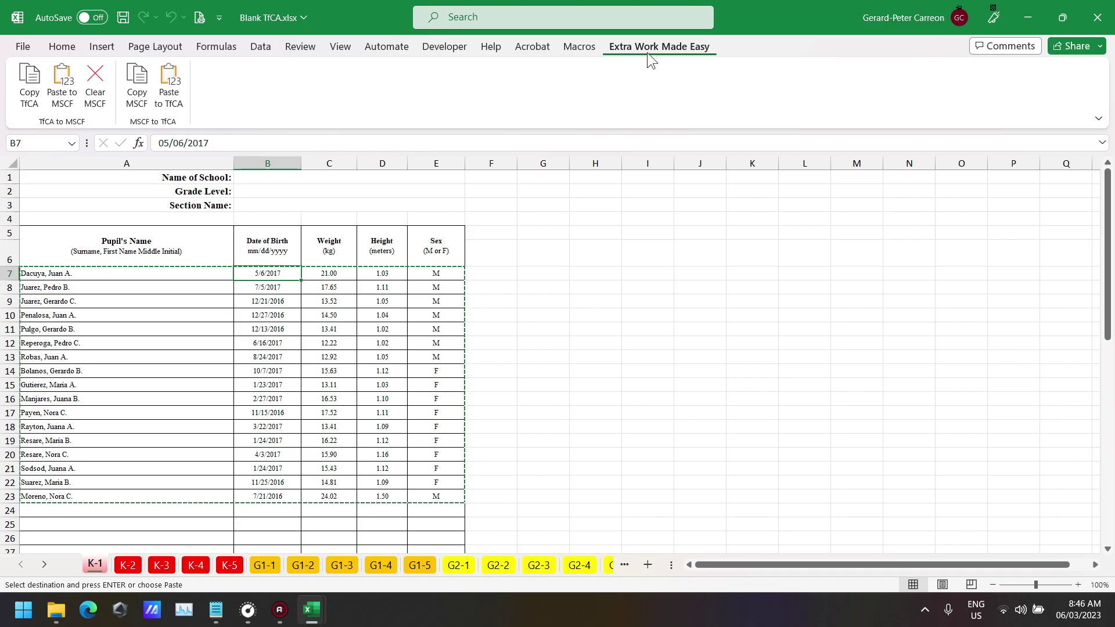